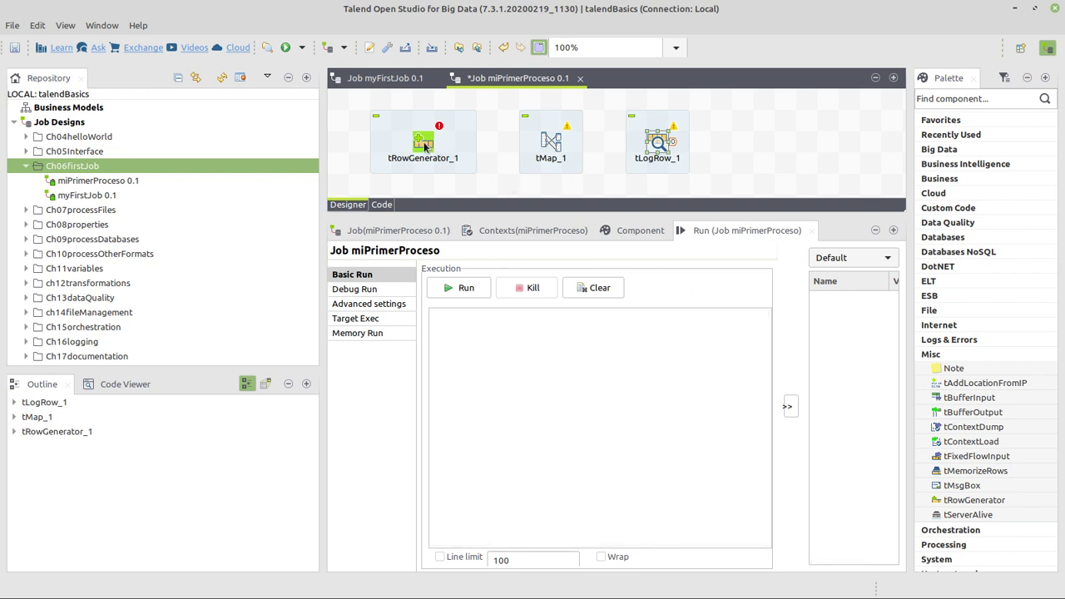
Open the tRowGenerator_1 editor, enlarge its window and add two columns to the schema.
double_click(424, 146)
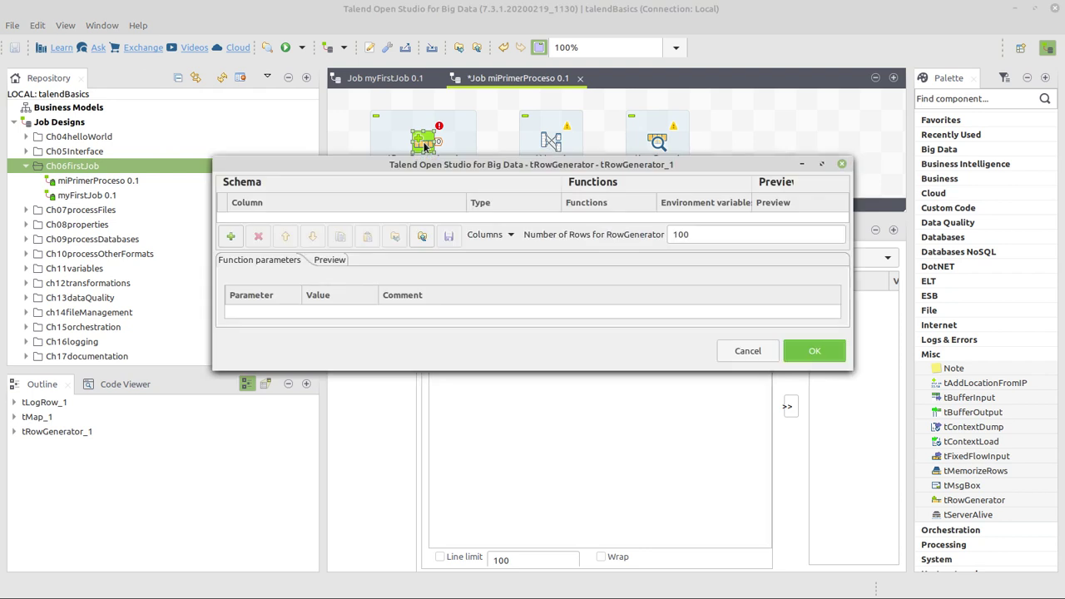
left_click_drag(220, 154, 69, 30)
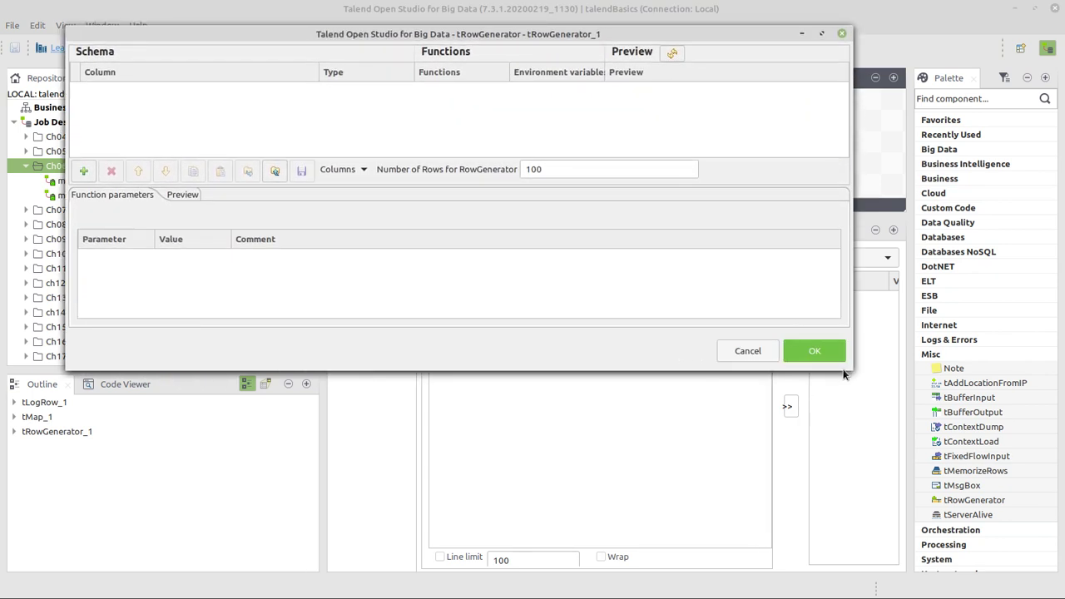
left_click_drag(850, 373, 1028, 517)
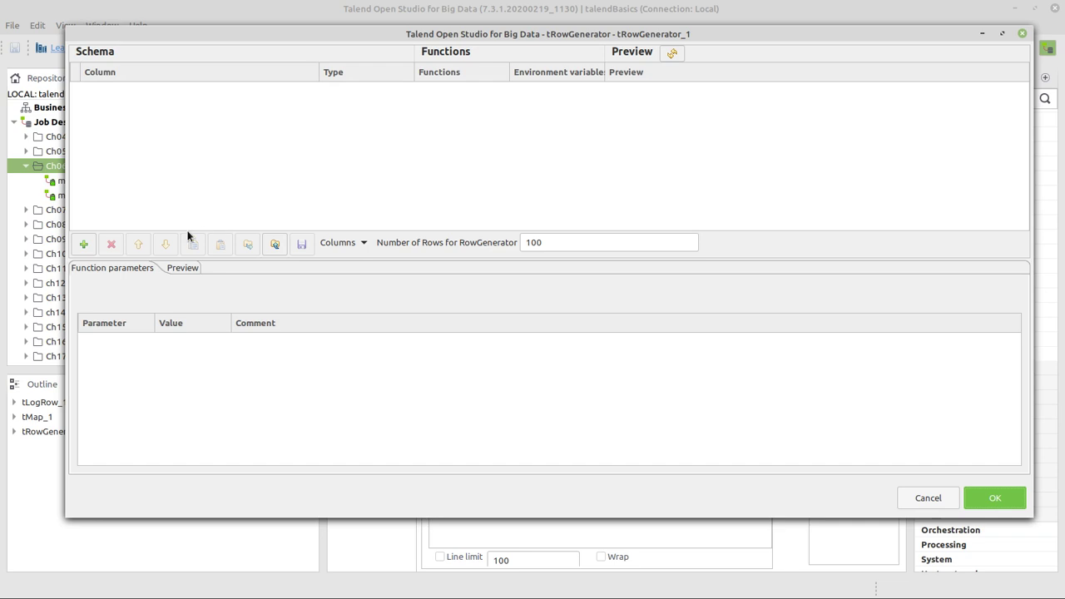
left_click(84, 245)
left_click(84, 245)
Rename the two new schema columns as id and name.
left_click(133, 89)
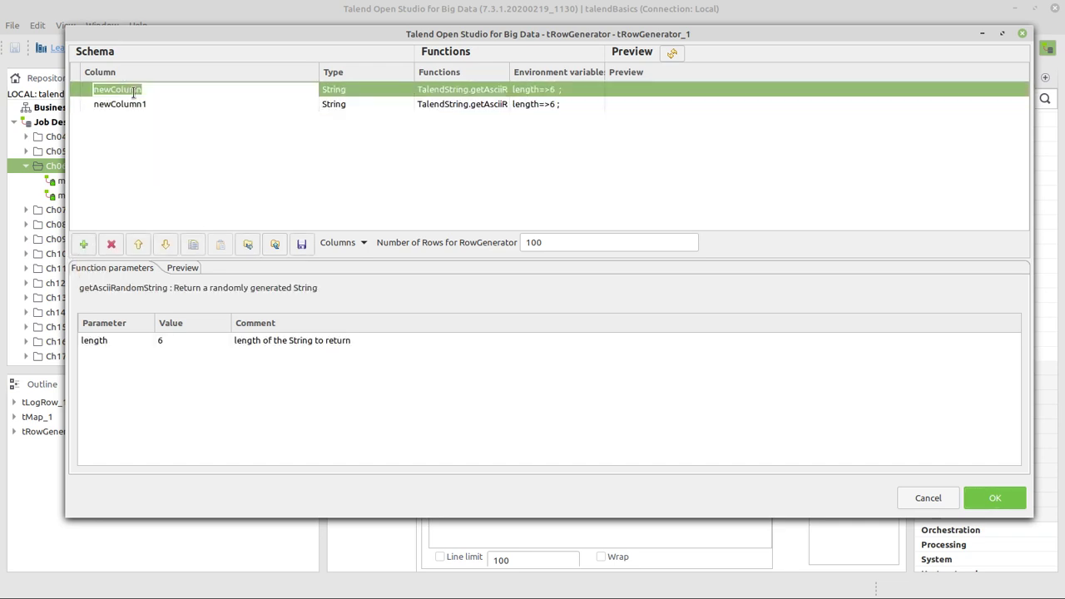
type("id")
key("Return")
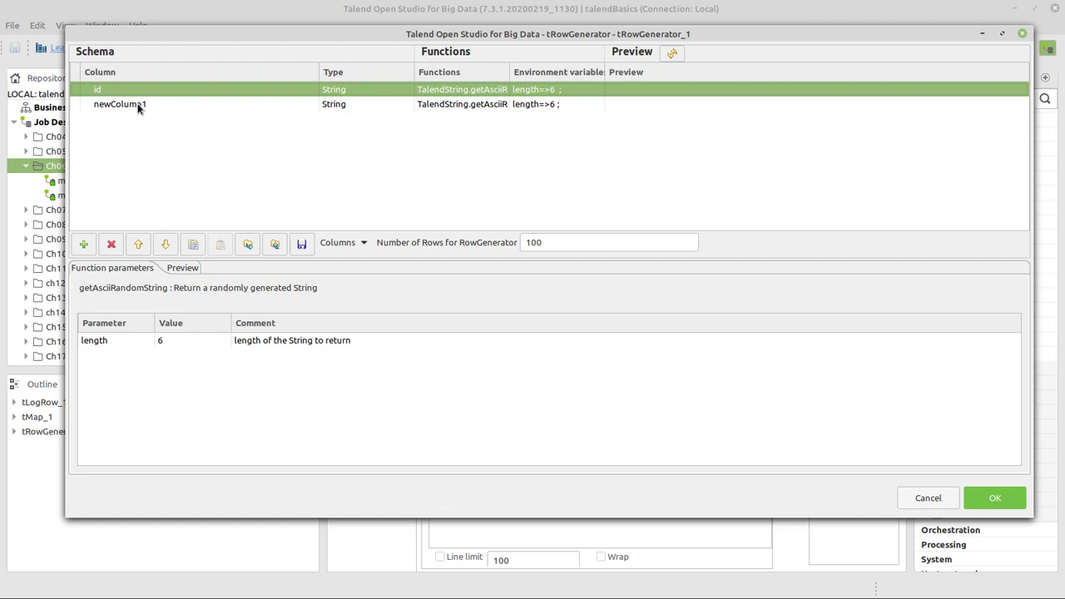
left_click(137, 106)
type("name")
key("Return")
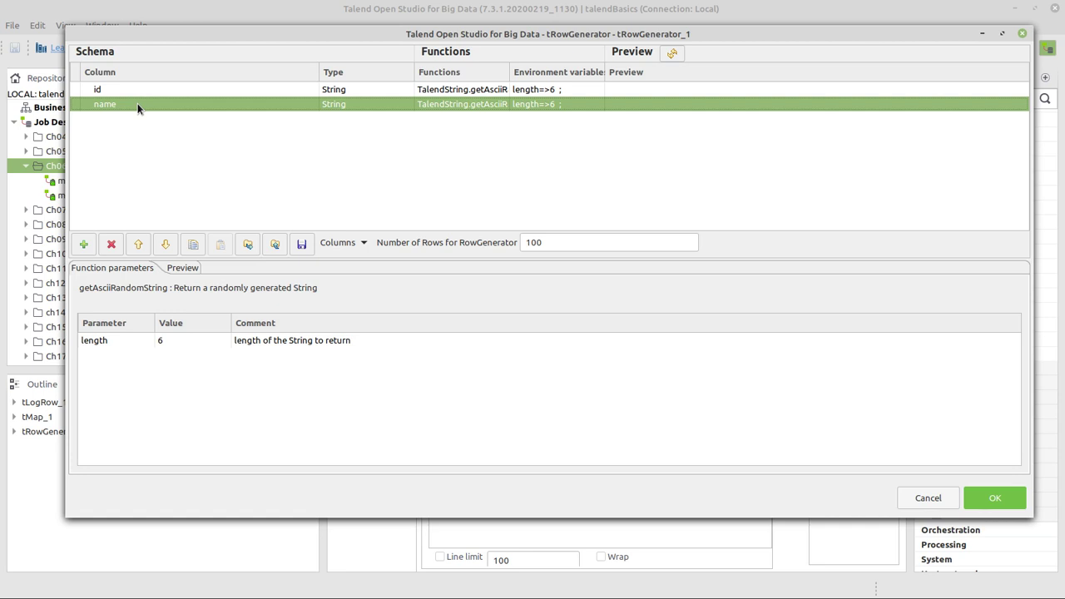
Set the id column's type to int | Integer.
left_click(349, 91)
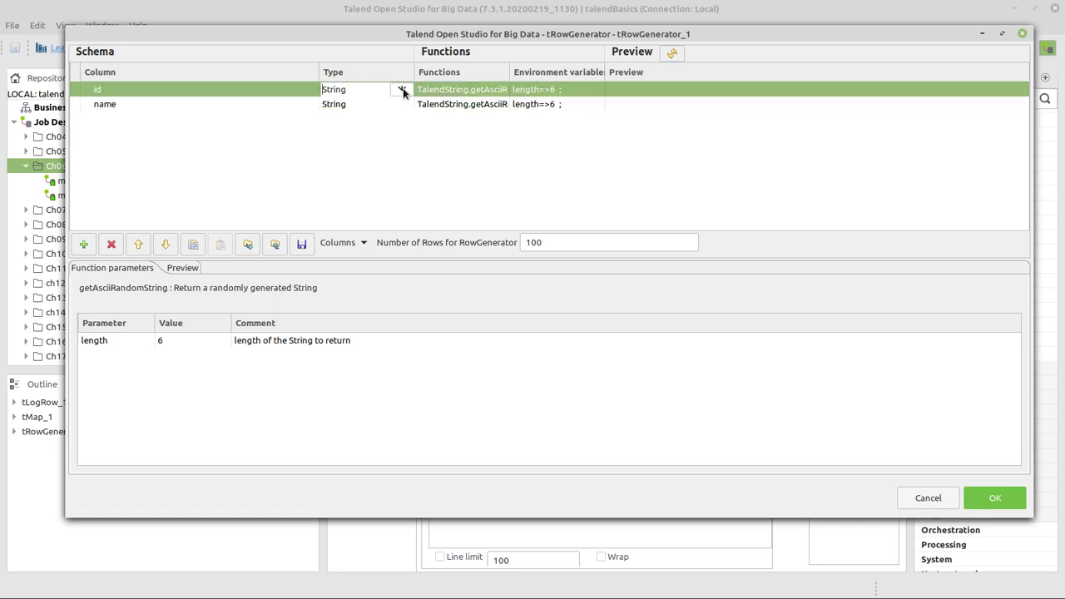
left_click(402, 89)
left_click(361, 113)
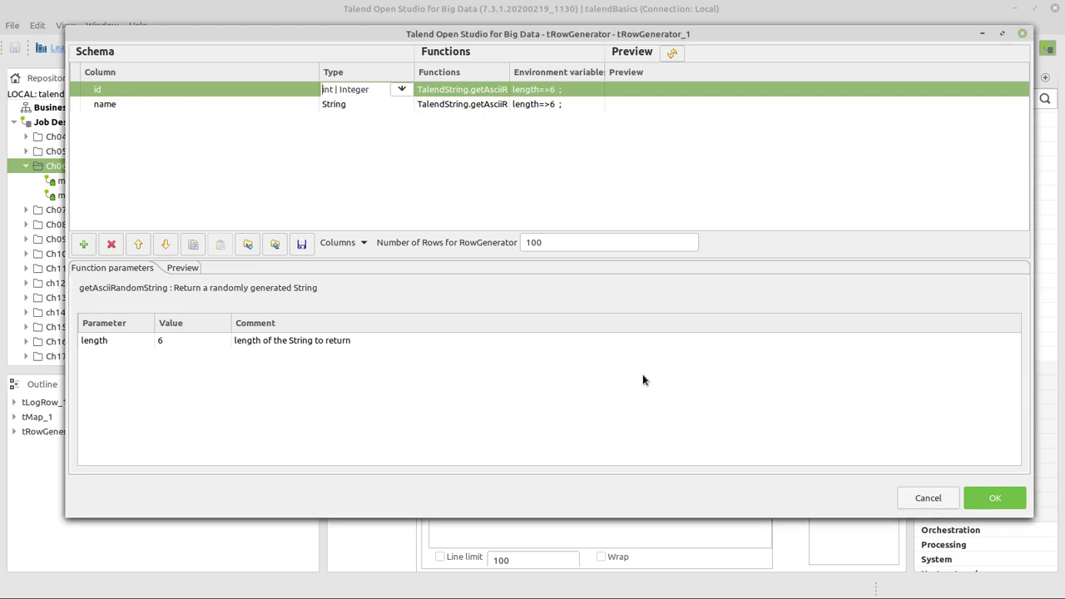
left_click(496, 173)
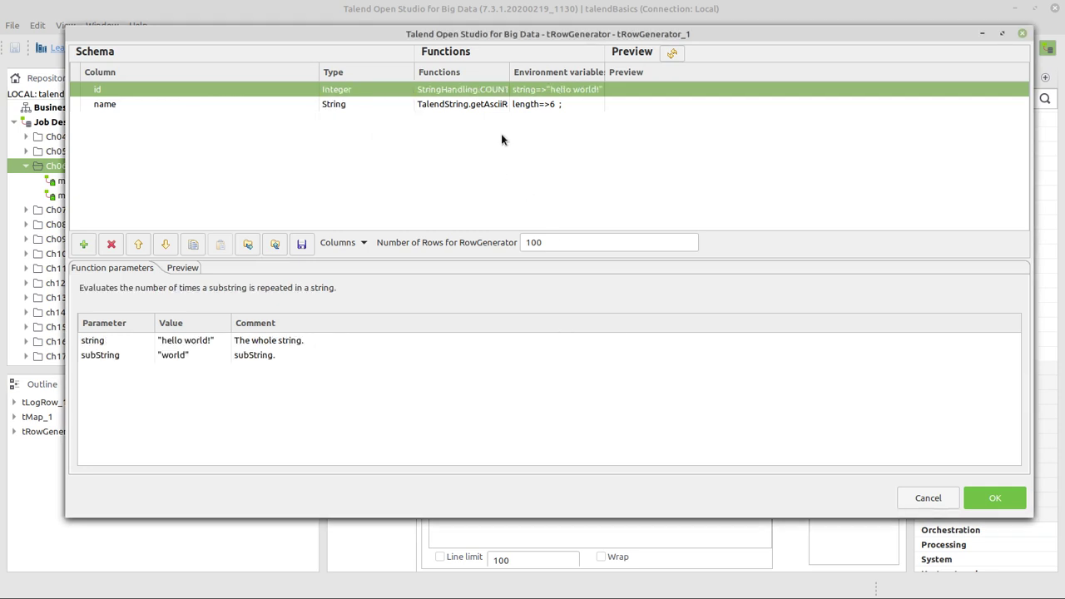
Widen the Functions column and assign the Numeric.sequence(String,int,int) function to the id column.
left_click_drag(507, 74, 615, 75)
left_click(541, 94)
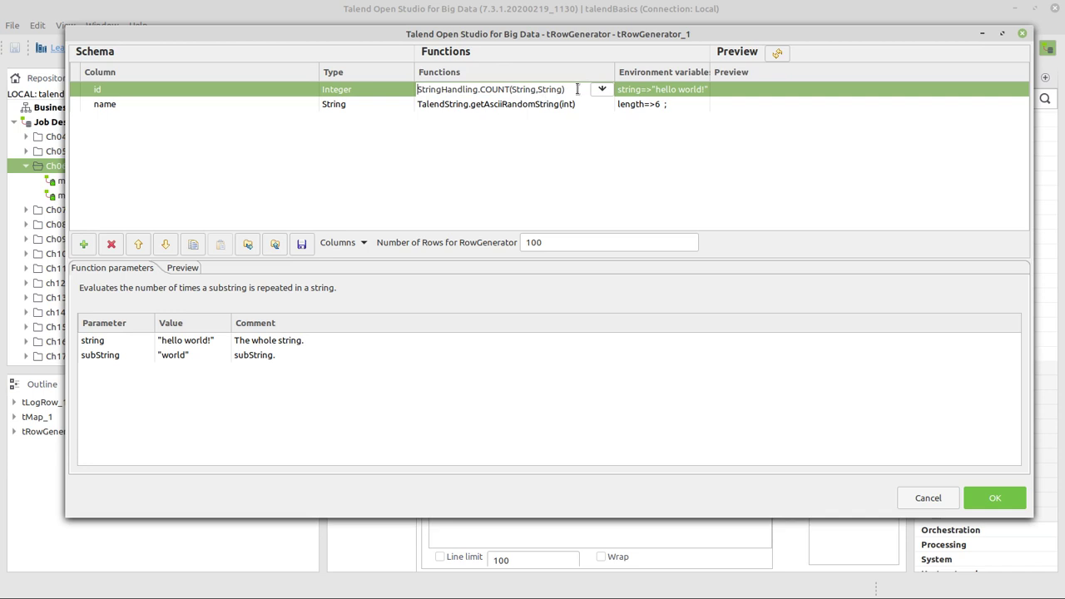
left_click(603, 89)
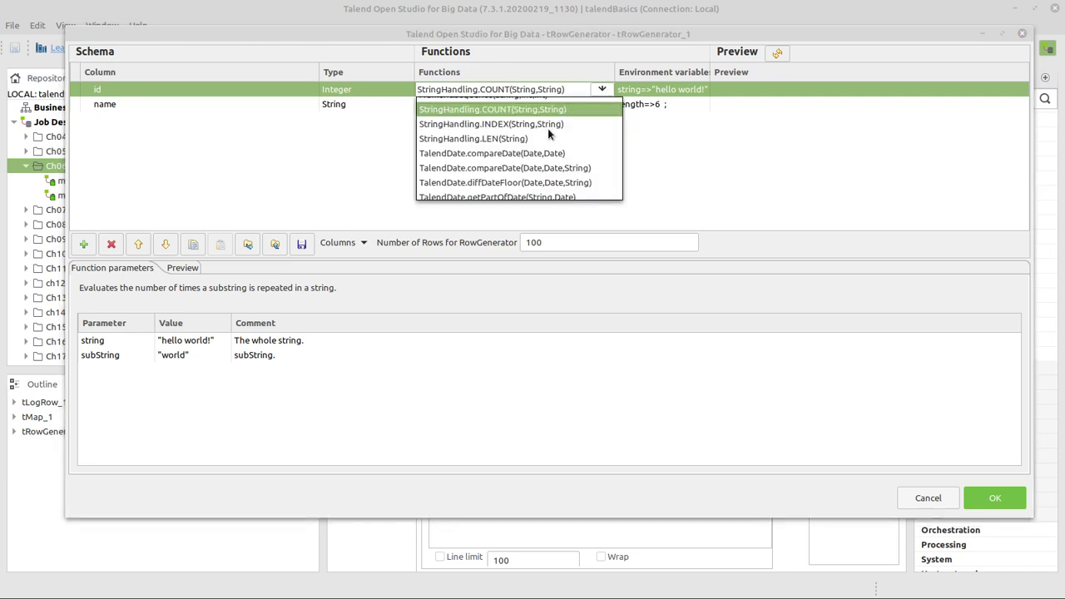
scroll(547, 128, "up", 3)
left_click(462, 133)
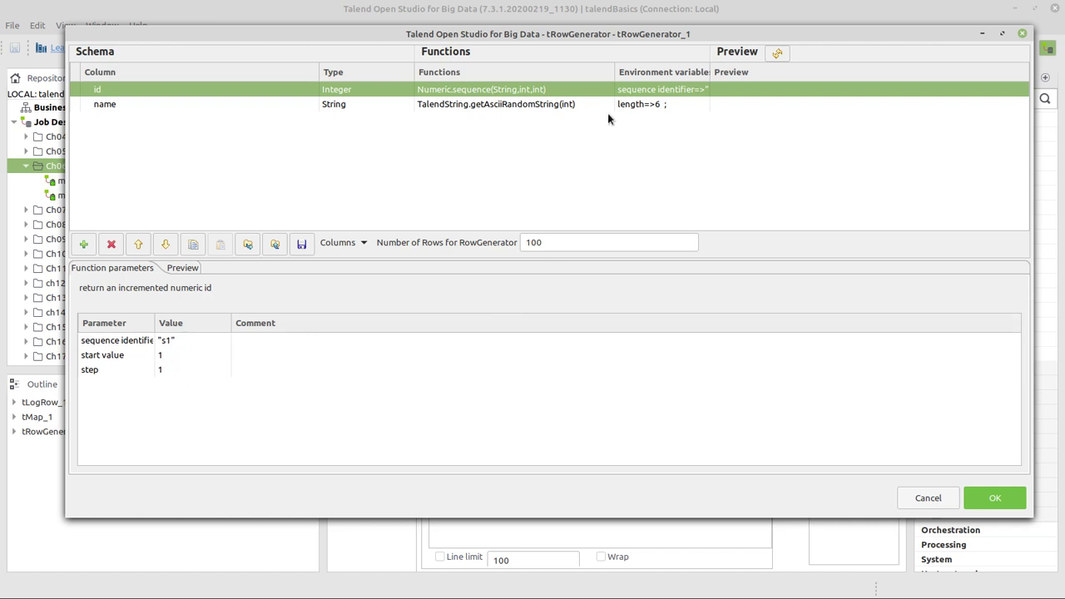
Assign the TalendDataGenerator.getFirstName() function to the name column.
left_click(71, 105)
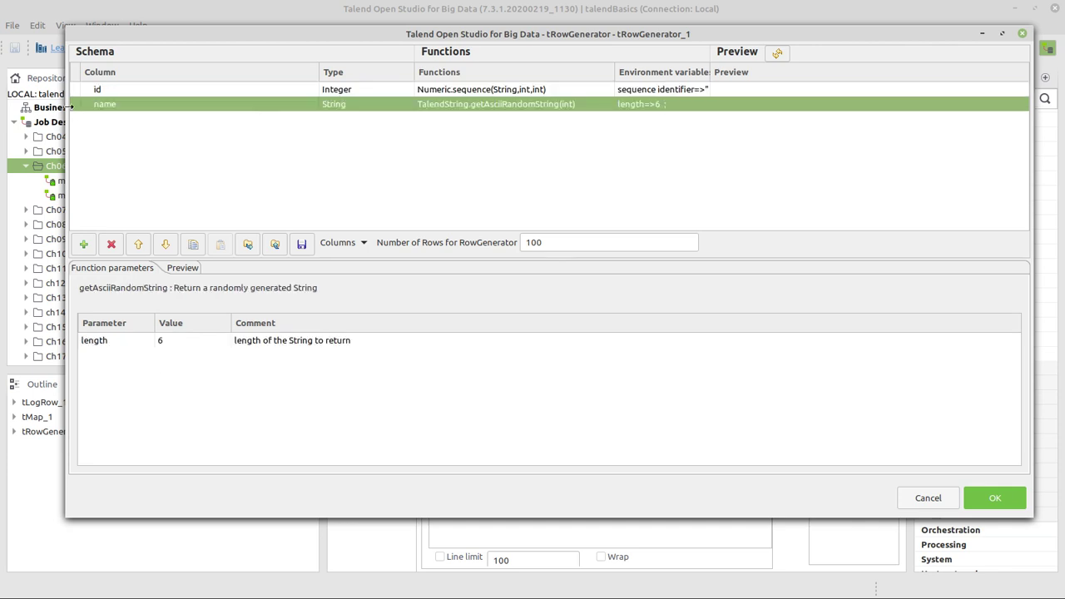
left_click(472, 106)
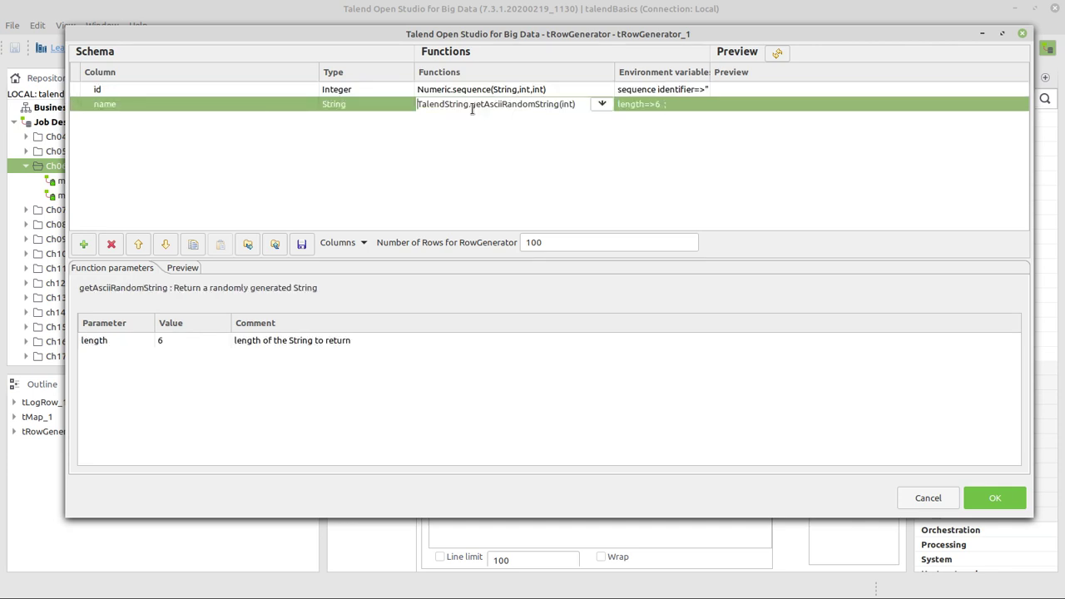
left_click(601, 104)
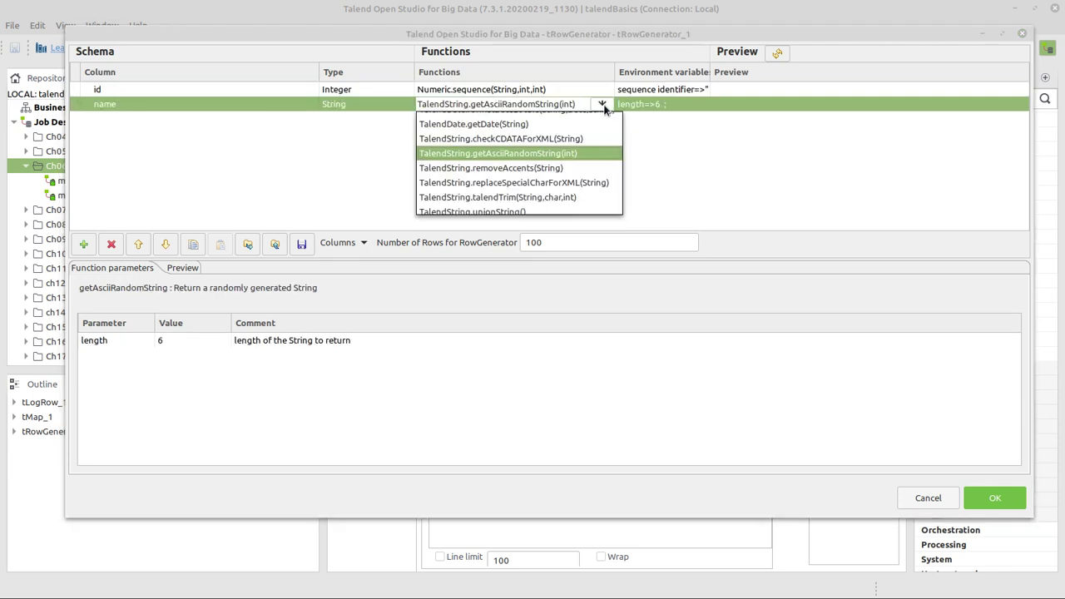
scroll(589, 153, "up", 3)
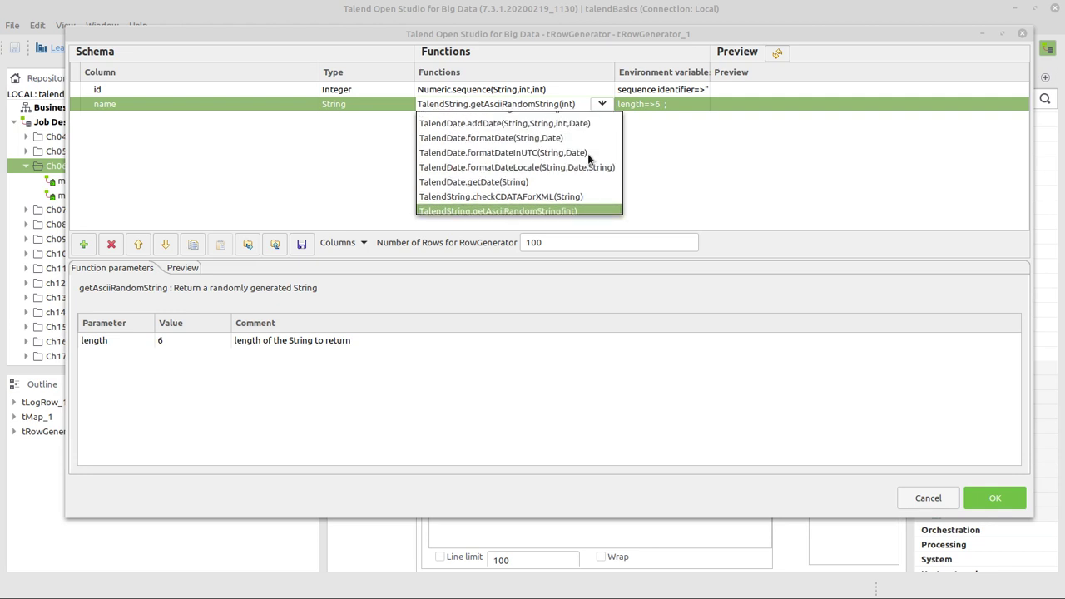
scroll(587, 158, "up", 3)
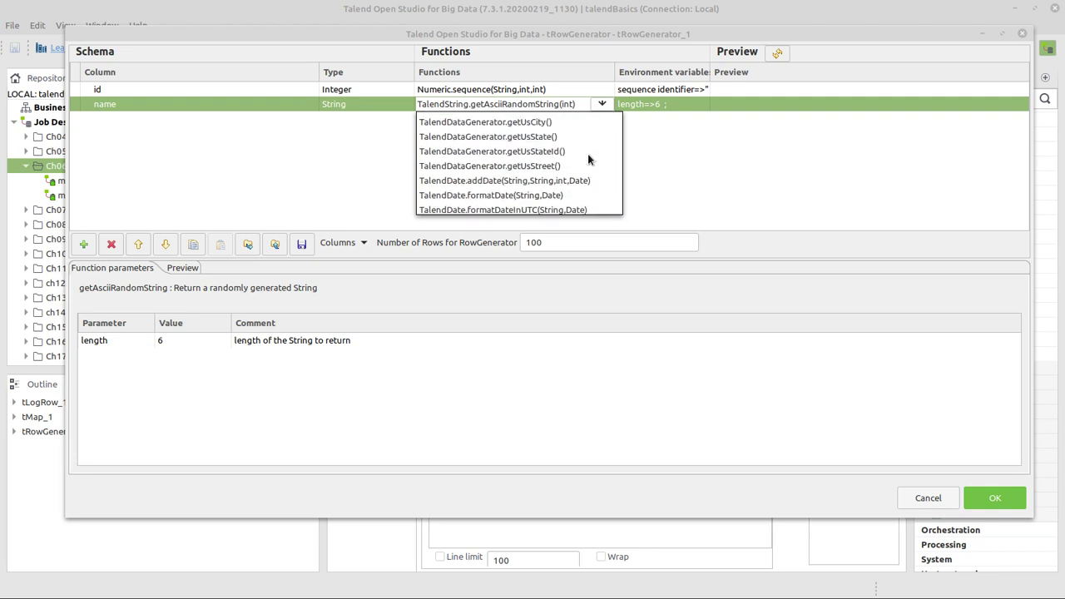
scroll(587, 158, "up", 3)
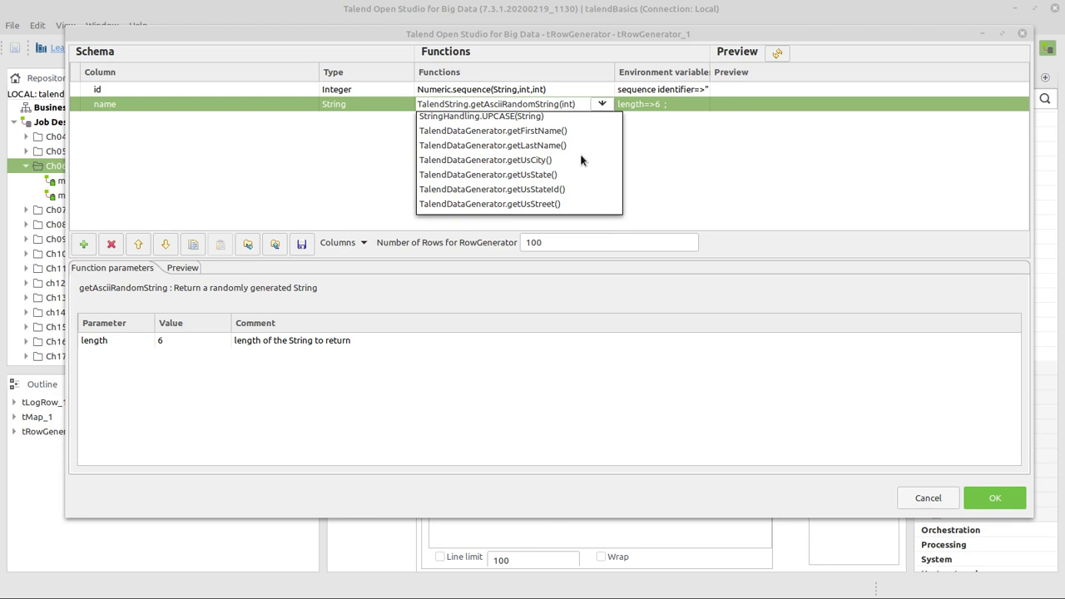
left_click(522, 132)
left_click(718, 106)
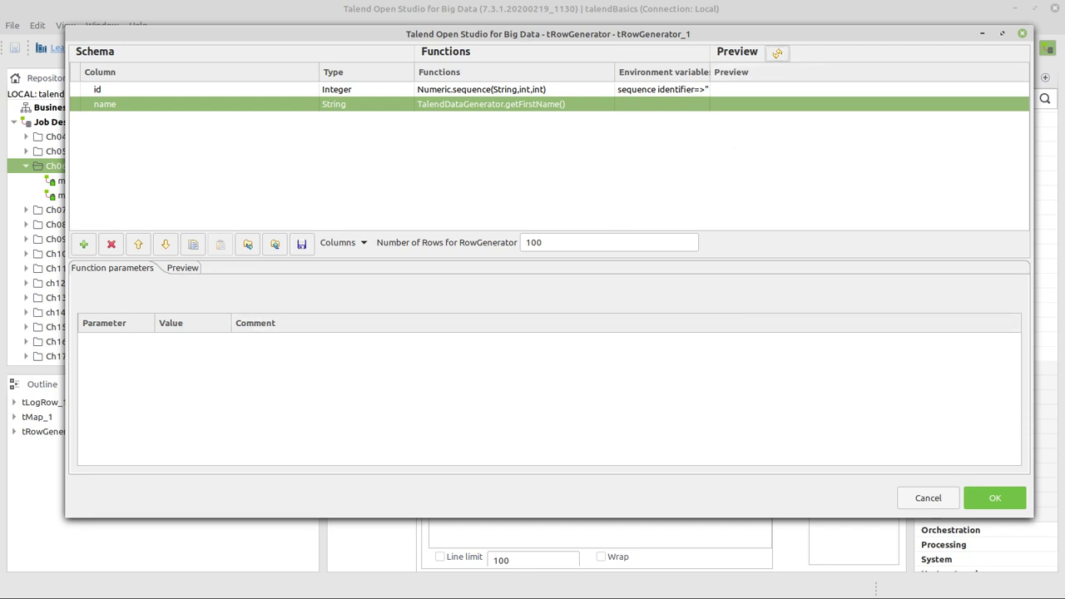
Preview sample rows for the id and name columns and accept the row generator configuration.
left_click(778, 53)
left_click(183, 269)
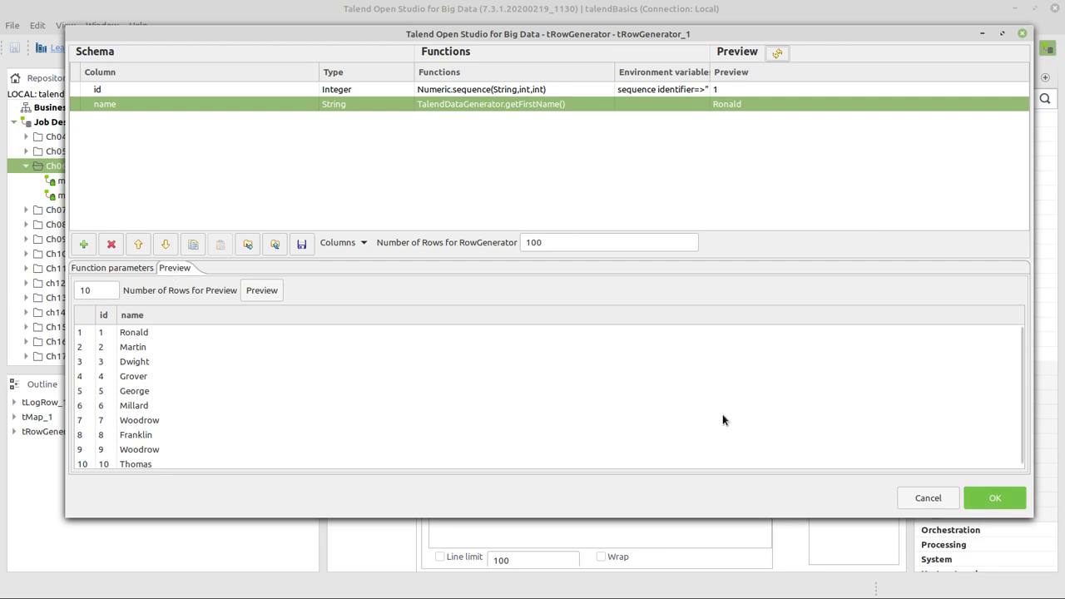
left_click(999, 498)
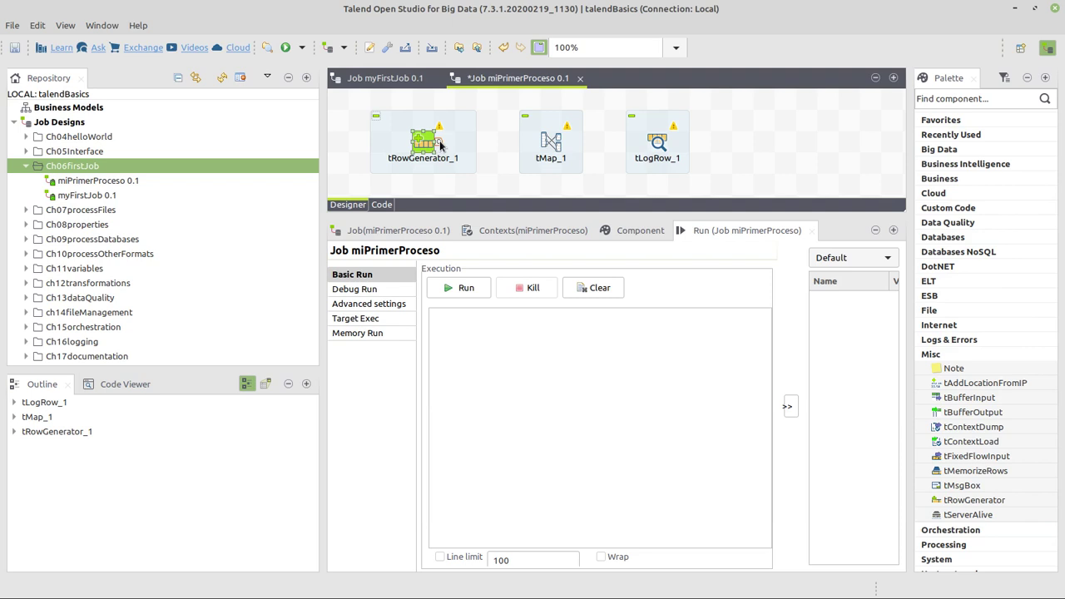
Connect tRowGenerator_1 to tMap_1 with a main row and add a new output named out1 in the tMap_1 editor.
left_click_drag(440, 144, 554, 143)
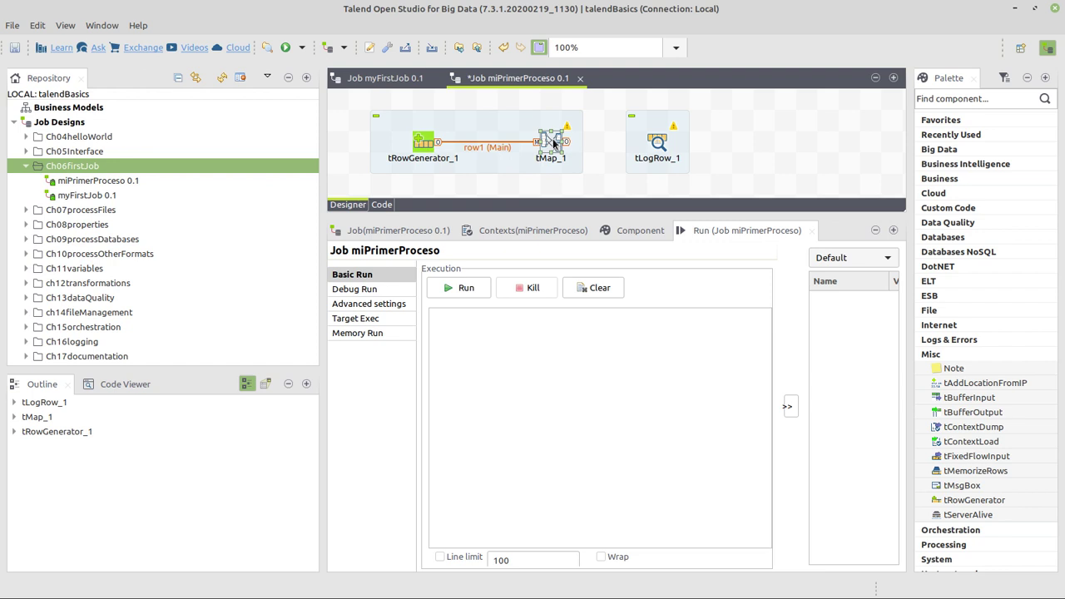
double_click(553, 143)
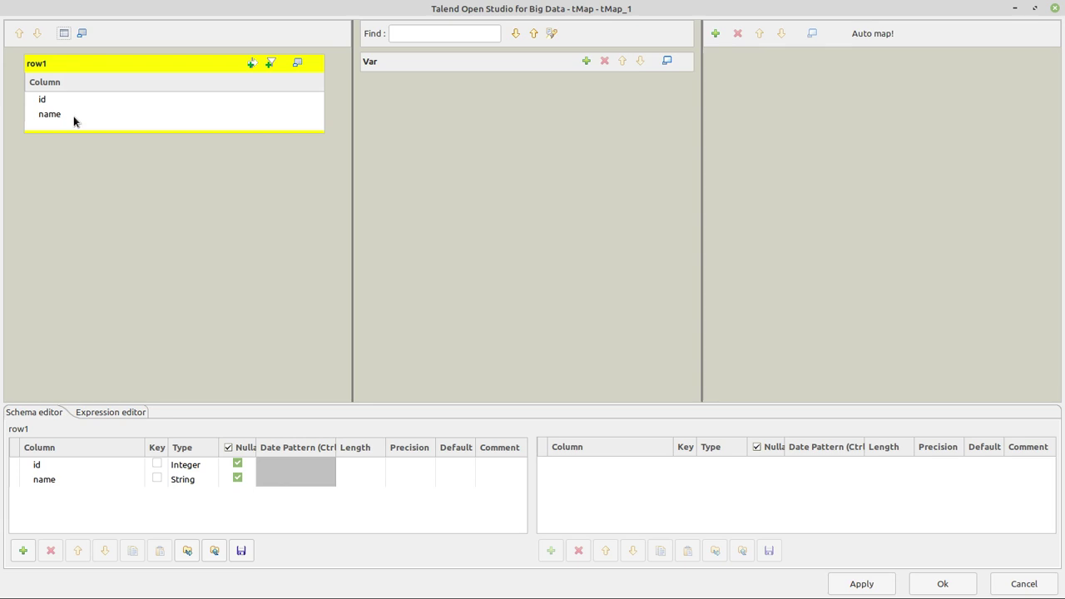
left_click(717, 35)
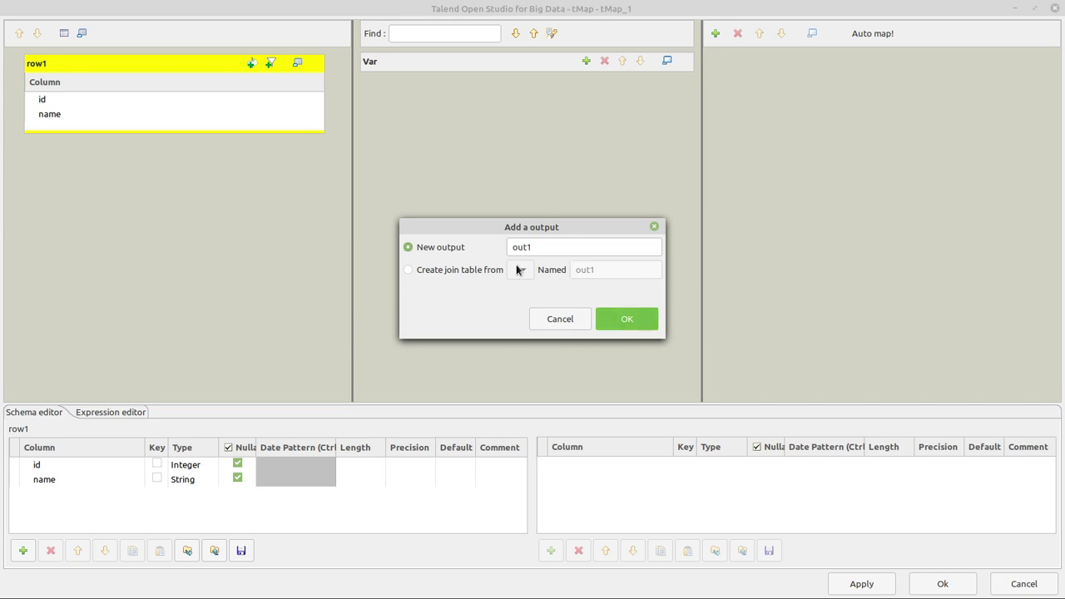
left_click(635, 321)
Map both row1 columns, id and name, to the out1 output and check each column's link.
left_click(39, 99)
left_click(48, 116, "shift")
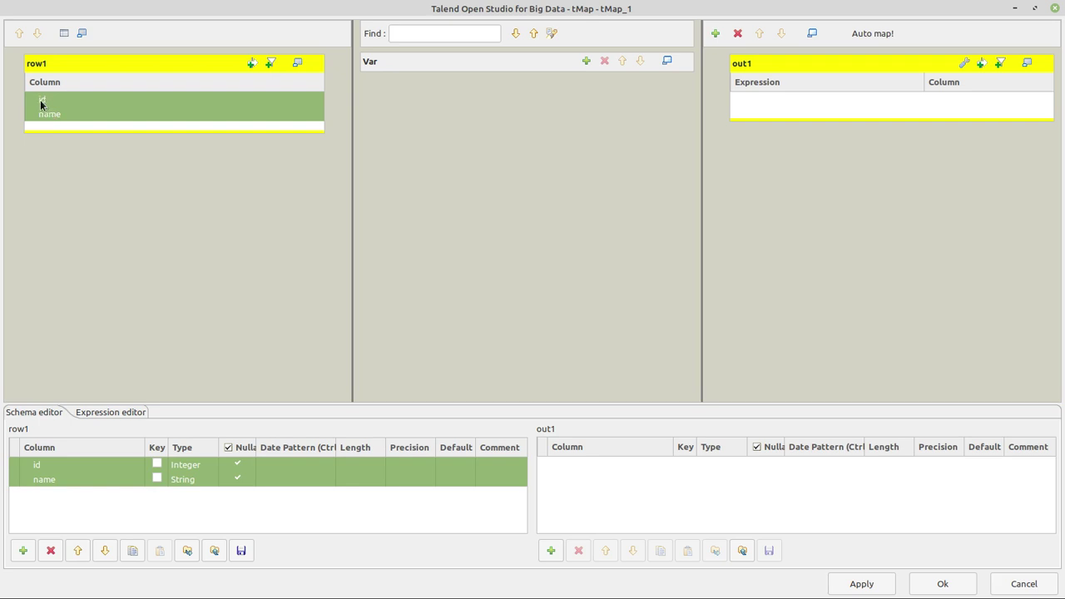
left_click_drag(40, 102, 843, 104)
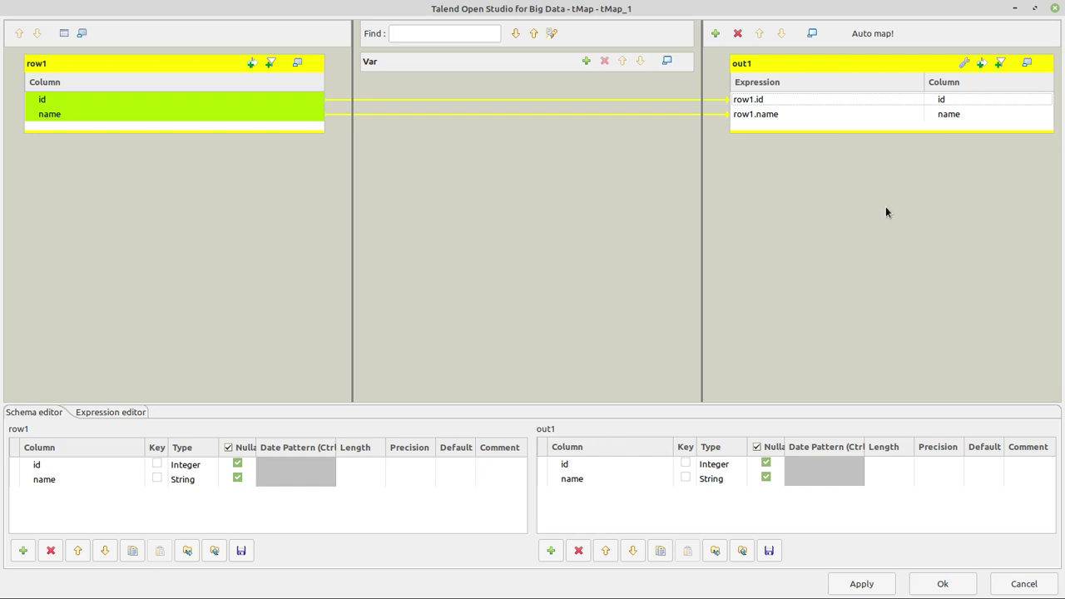
left_click(808, 114)
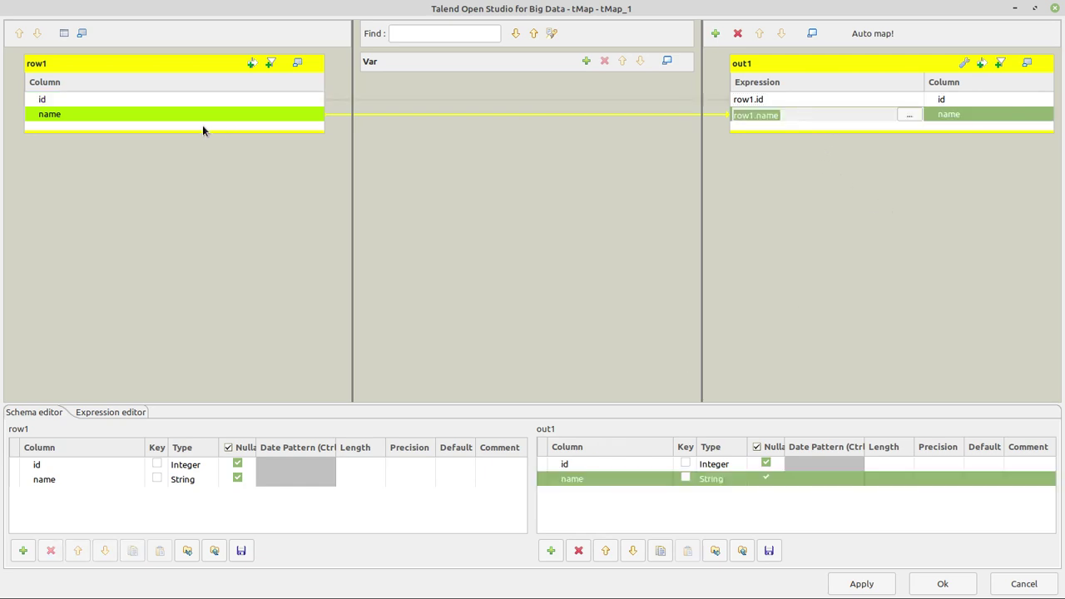
left_click(28, 106)
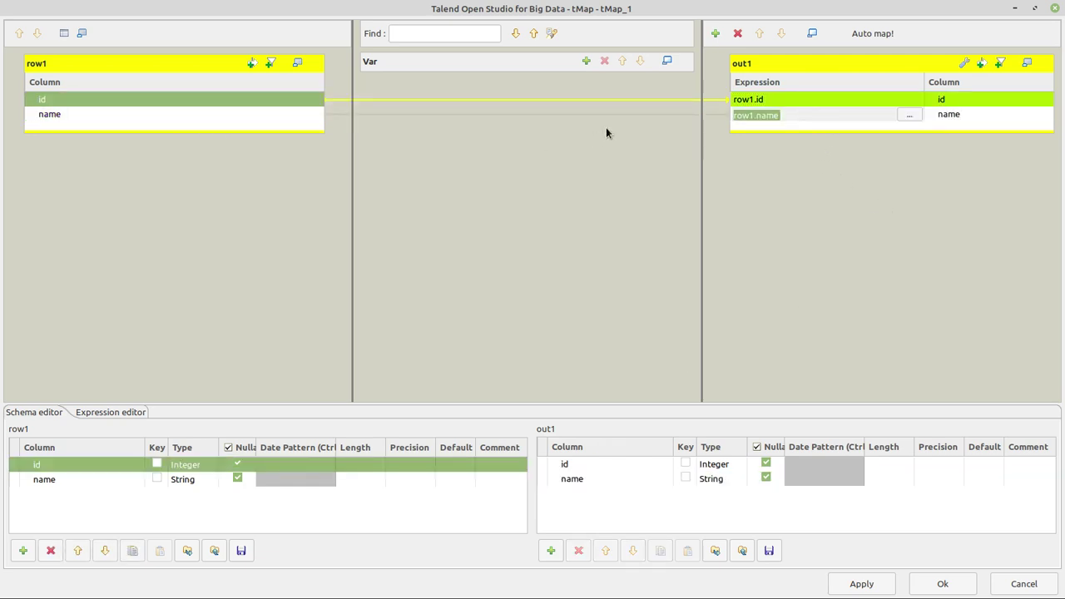
left_click(808, 99)
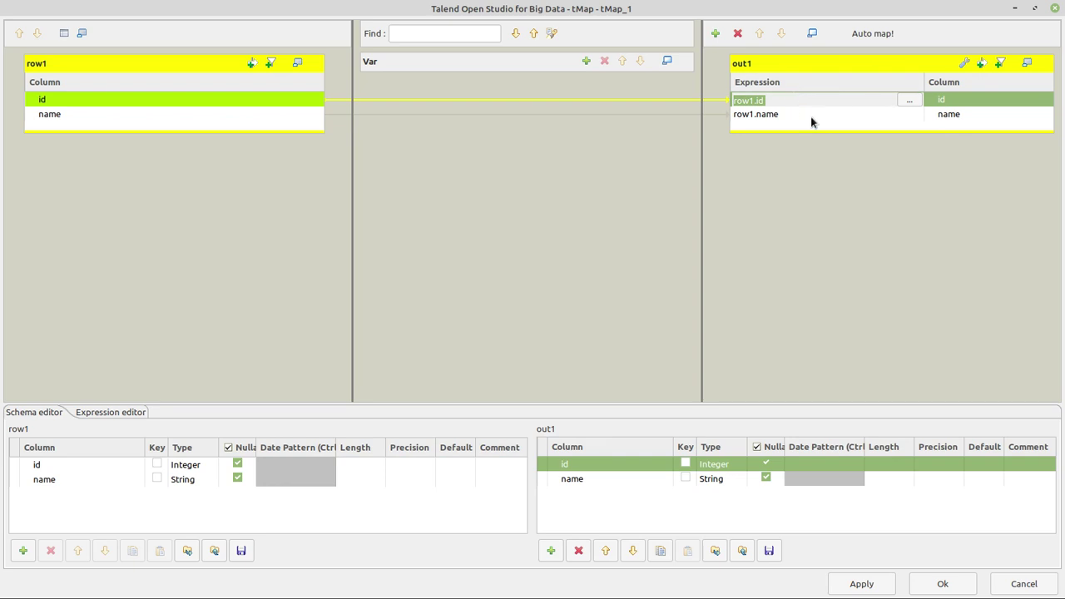
Open the Expression Builder for out1's name column and insert the StringHandling UPCASE function into its expression.
left_click(811, 117)
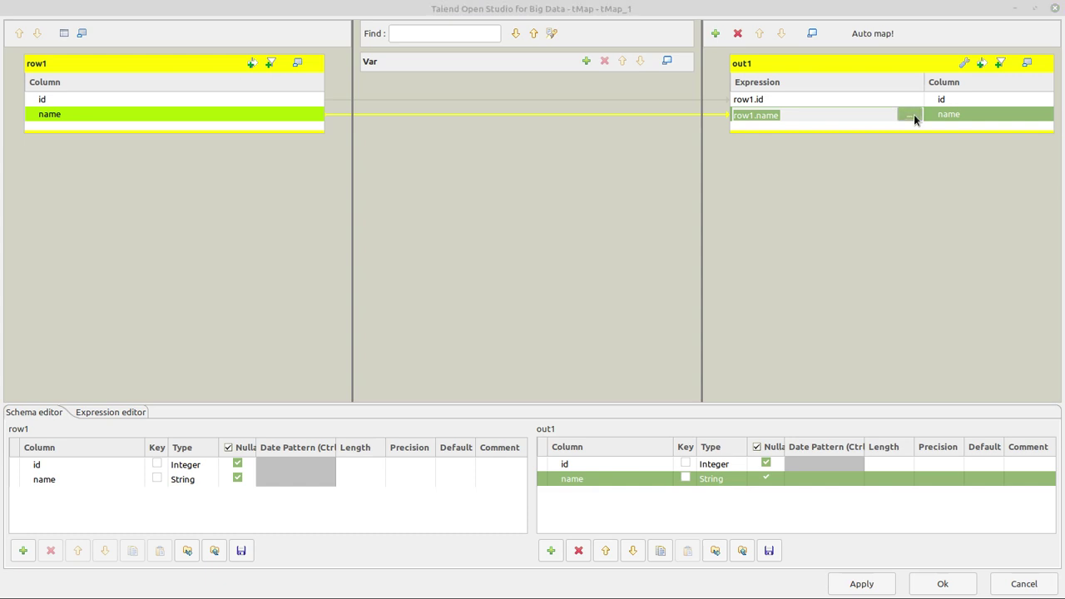
left_click(911, 115)
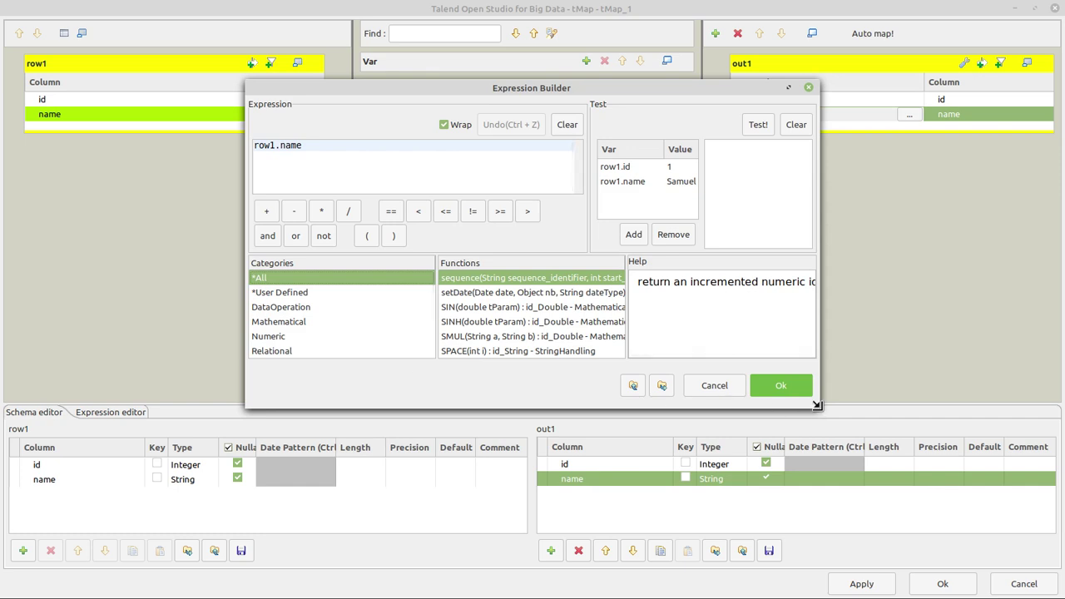
left_click_drag(820, 408, 1056, 574)
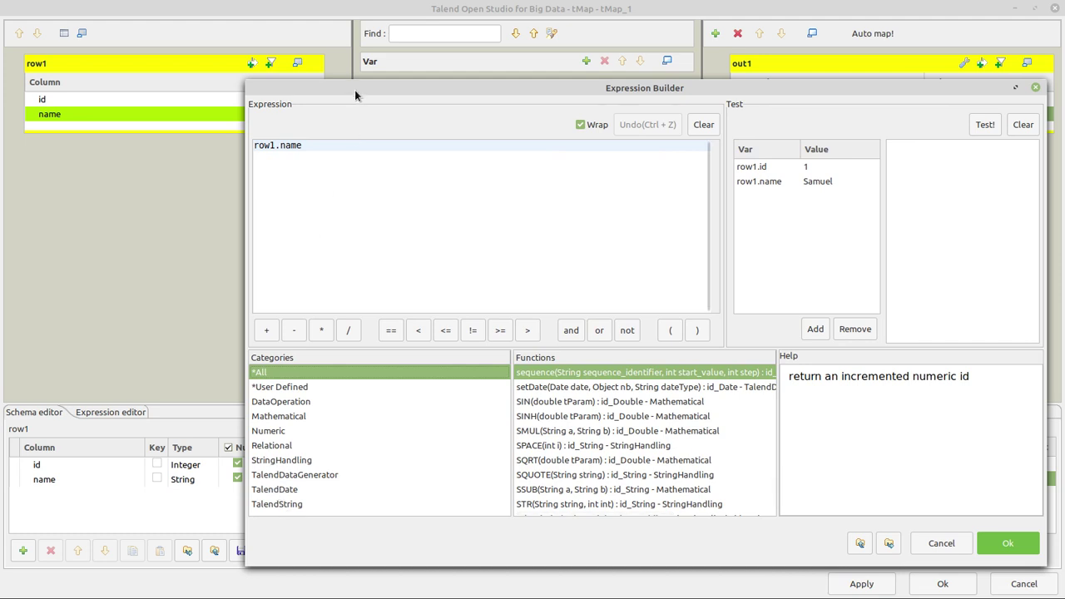
left_click_drag(355, 90, 280, 39)
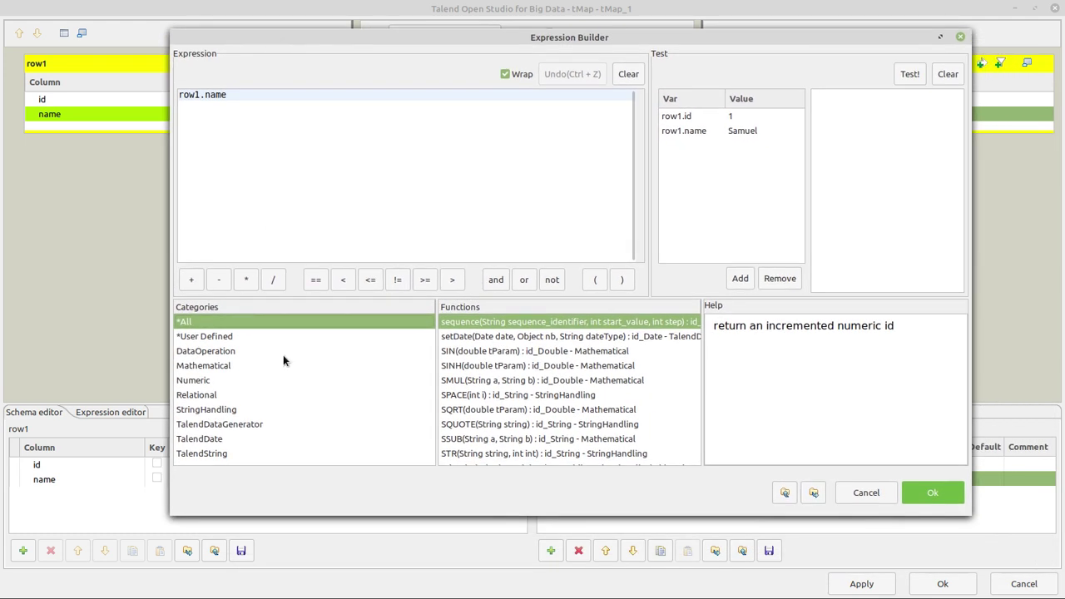
left_click(202, 411)
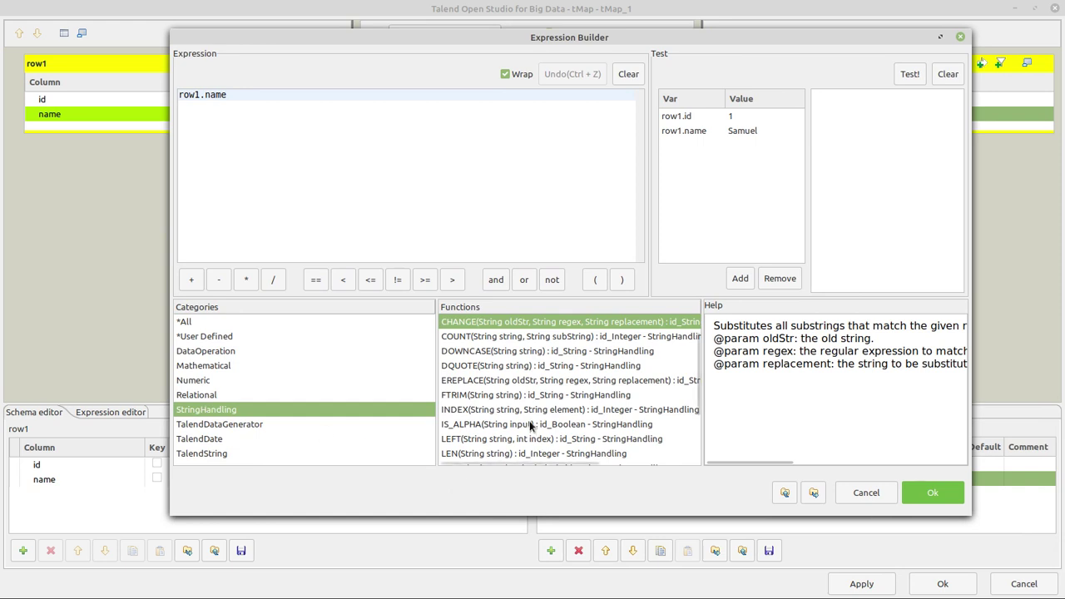
scroll(531, 426, "down", 2)
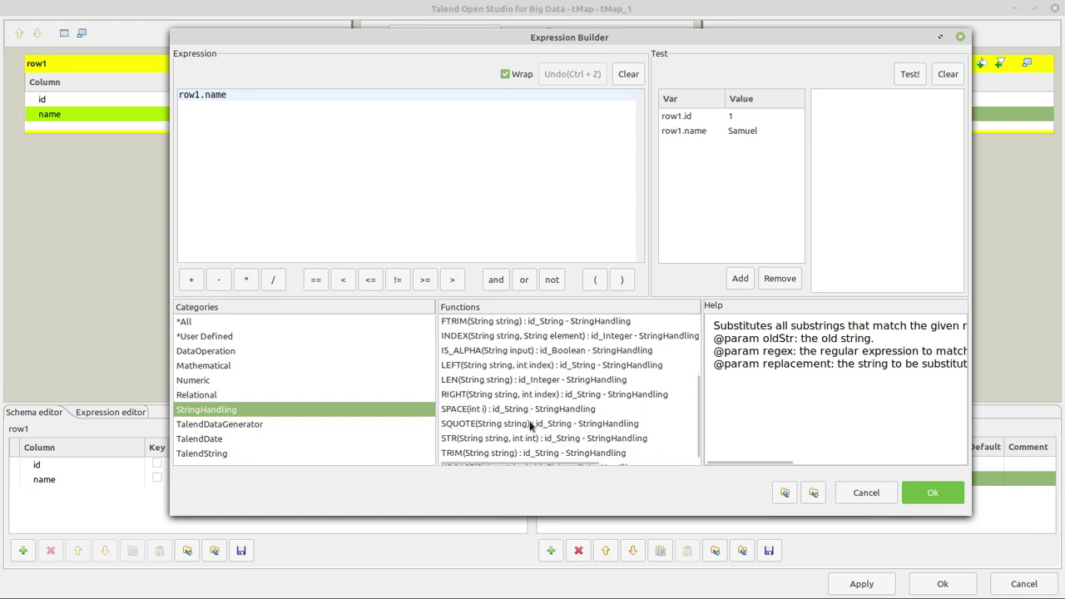
left_click(466, 457)
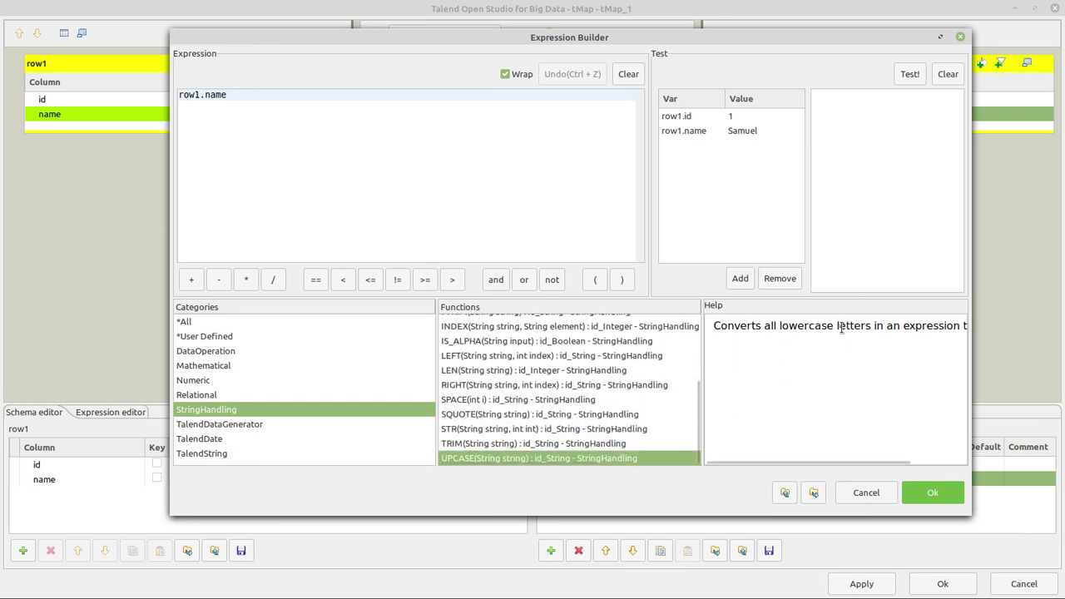
double_click(477, 456)
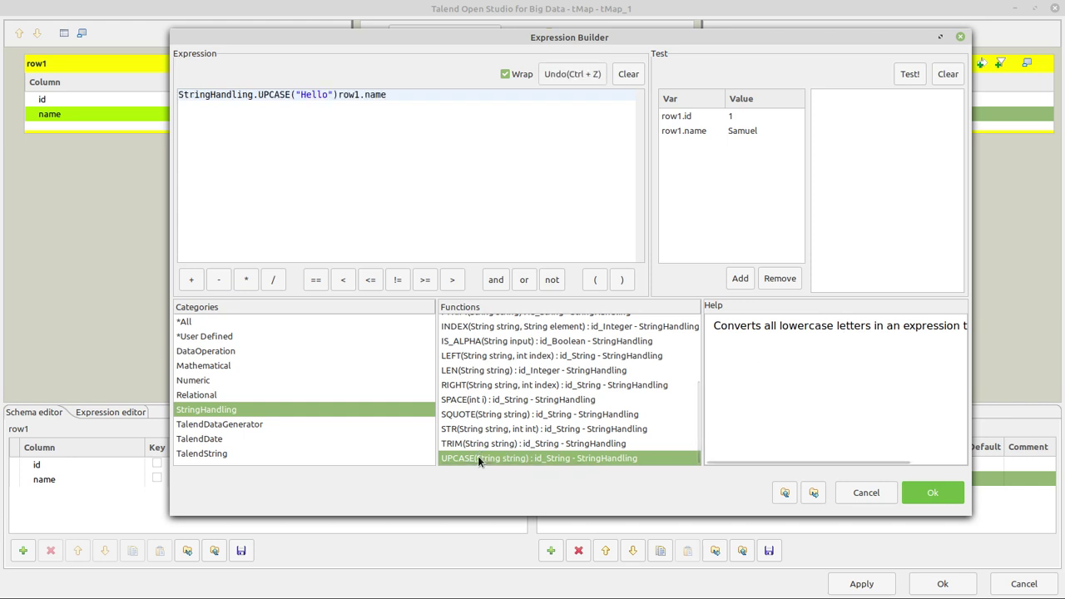
Replace the "Hello" placeholder with the input column so the expression reads StringHandling.UPCASE(row1.name).
left_click(295, 95)
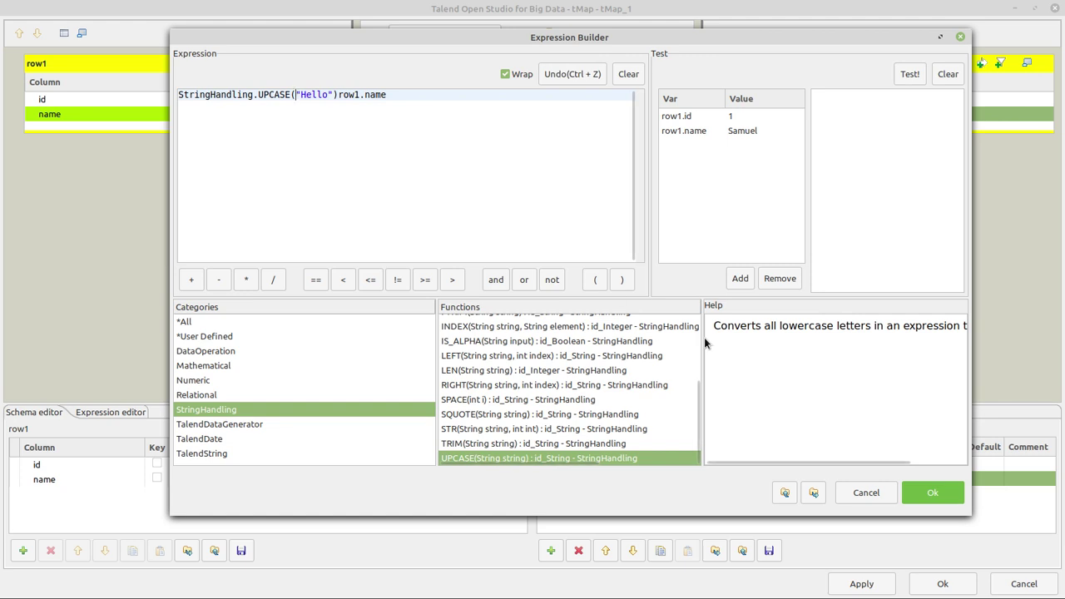
key("Delete")
key("Delete")
key("Delete")
key("Delete")
key("Delete")
key("Delete")
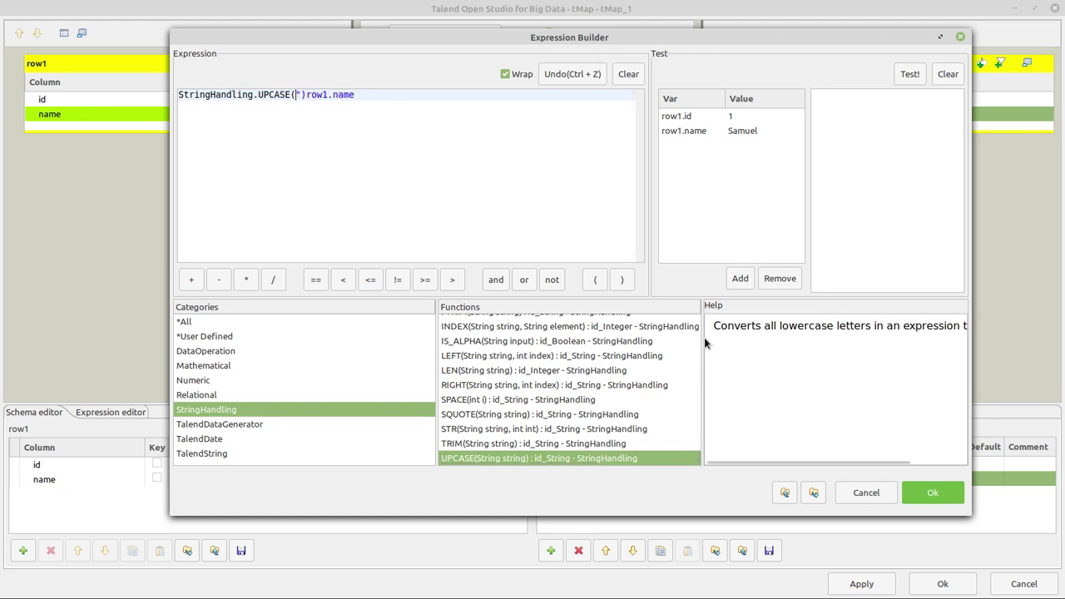
key("Delete")
key("Delete")
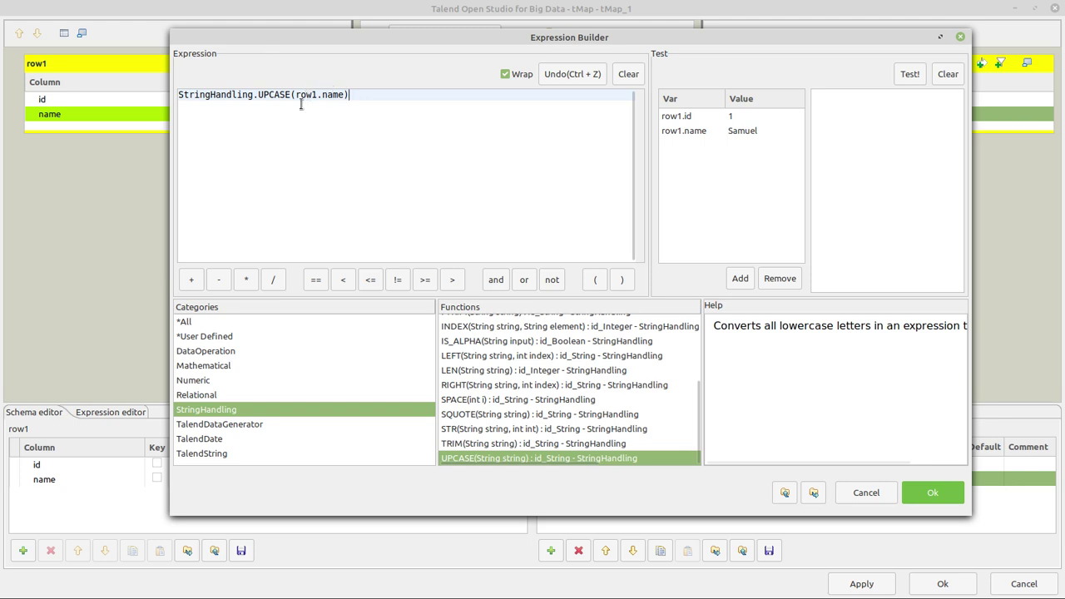
Set the test values of row1.id and row1.name to NULL.
left_click(734, 120)
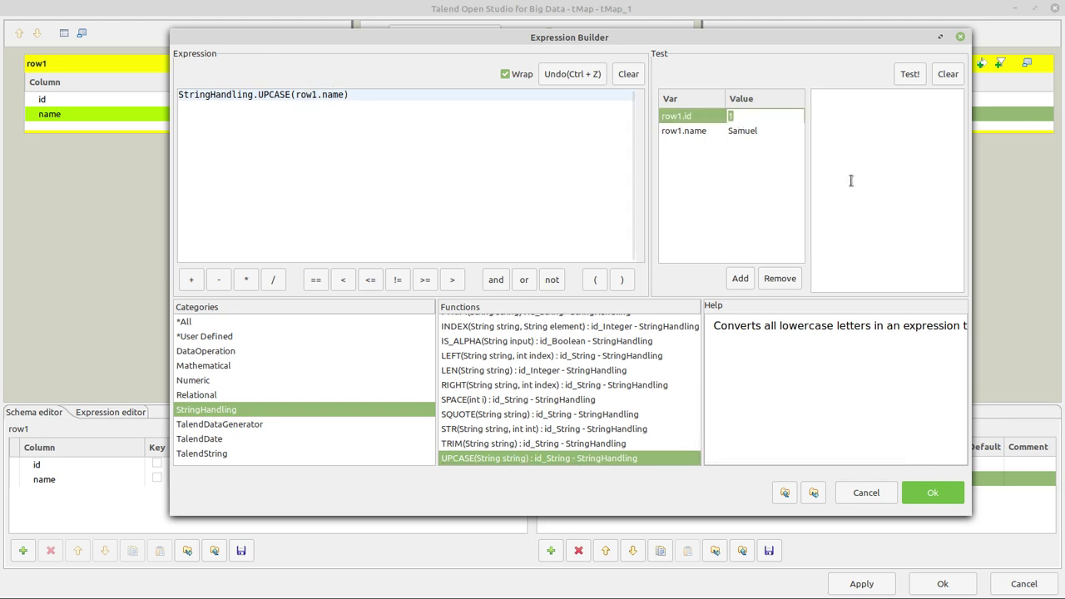
type("NULL")
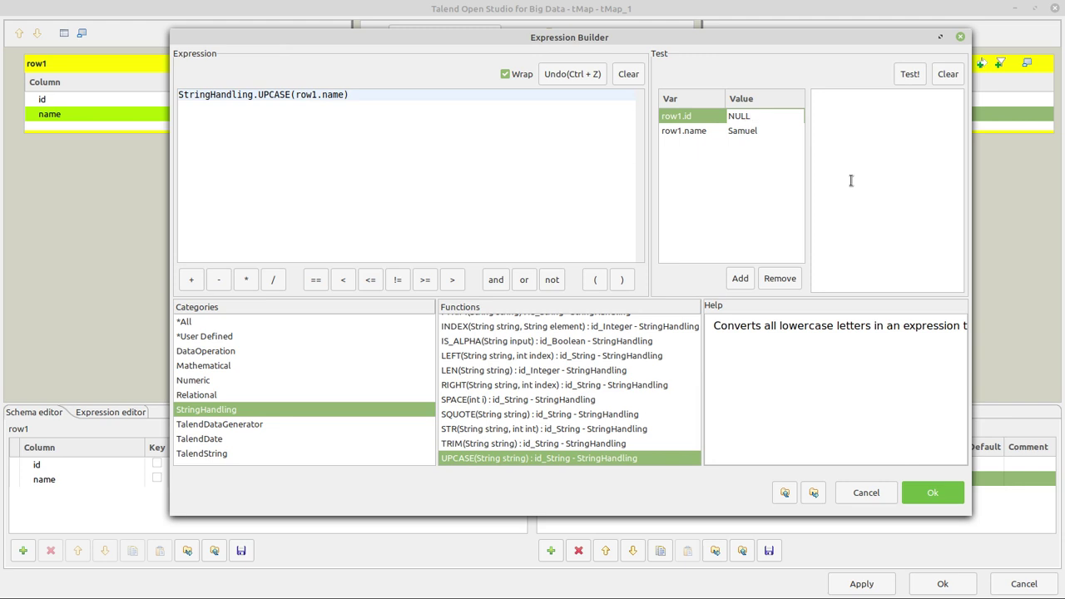
left_click(749, 129)
type("NULL")
key("Return")
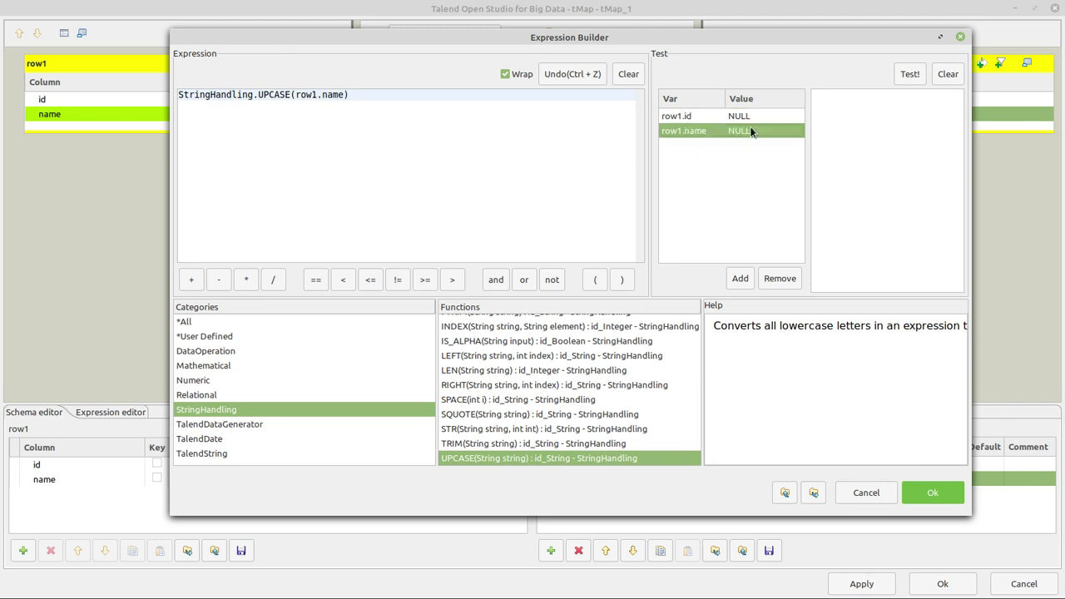
Test the UPCASE expression with row1.id set to 1 and a sample first name for row1.name, and compare the output.
left_click(760, 117)
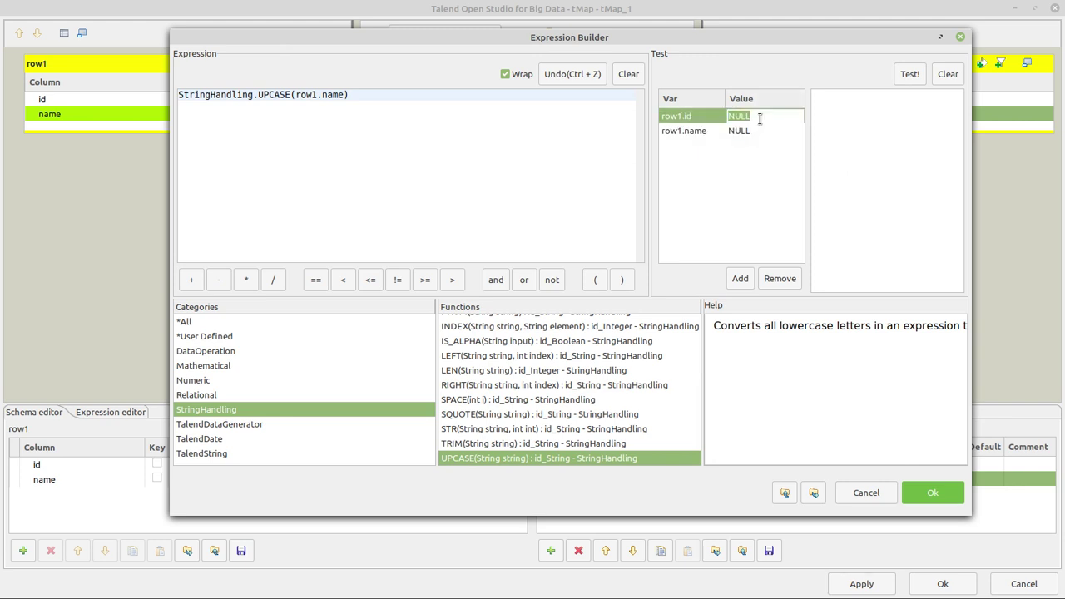
type("1")
left_click(758, 130)
type("Samuel")
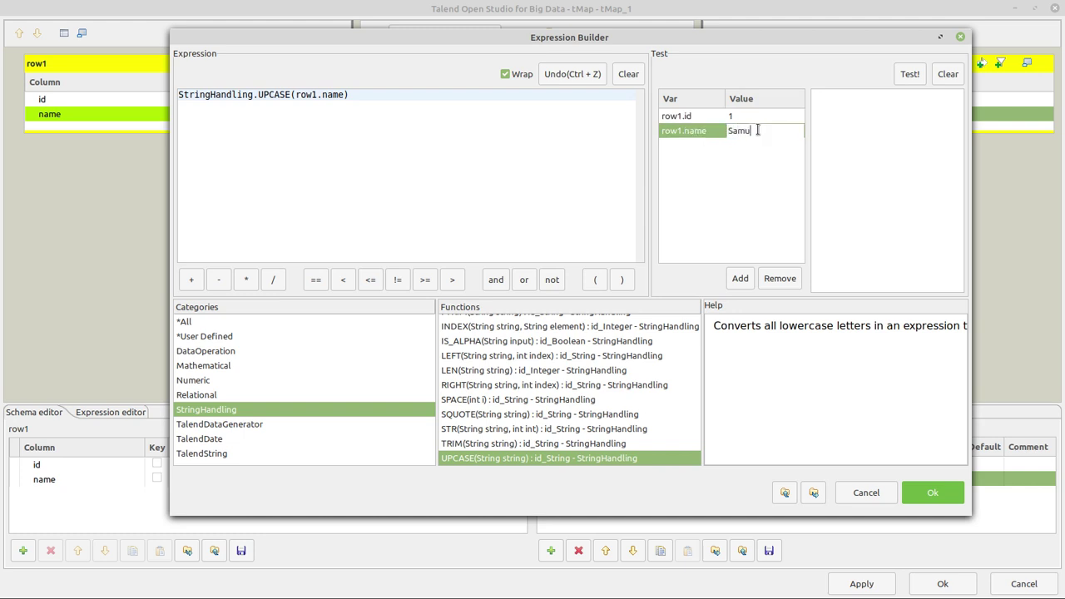
left_click(908, 75)
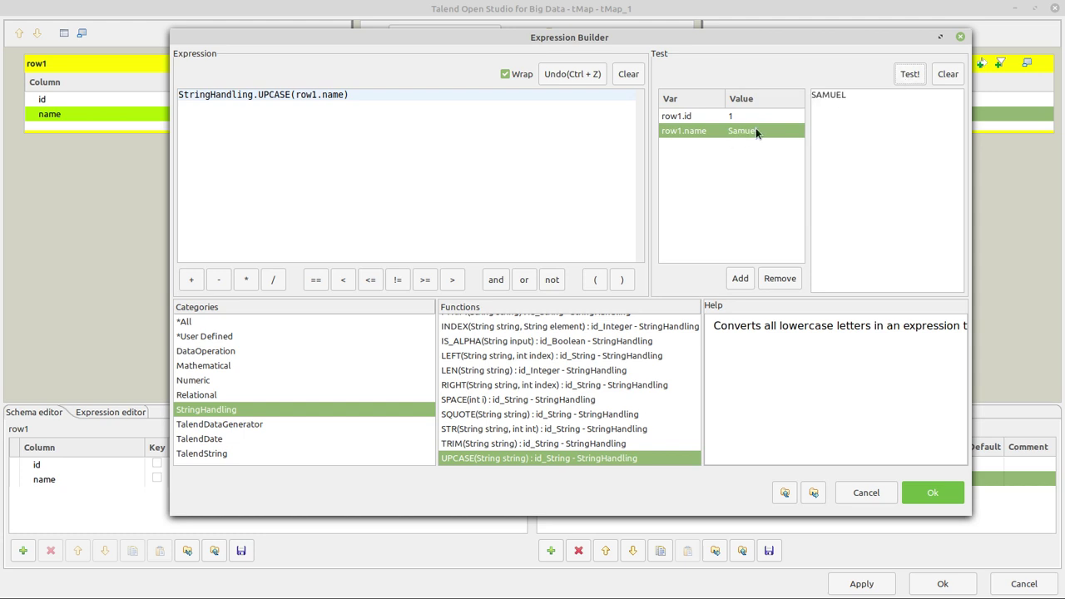
left_click_drag(184, 95, 380, 105)
left_click(527, 136)
left_click_drag(849, 94, 712, 92)
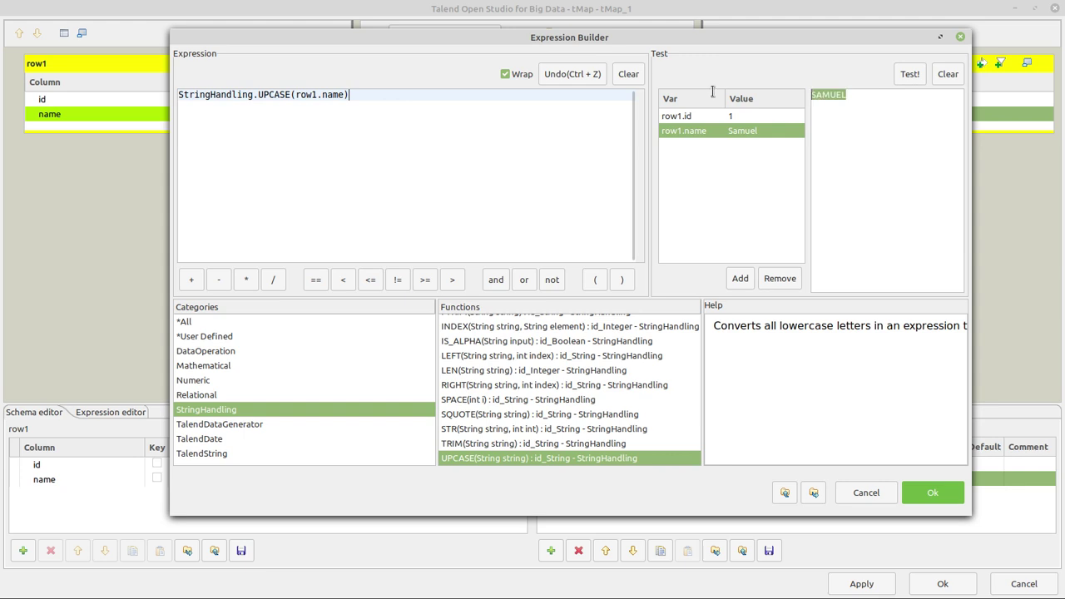
left_click(727, 134)
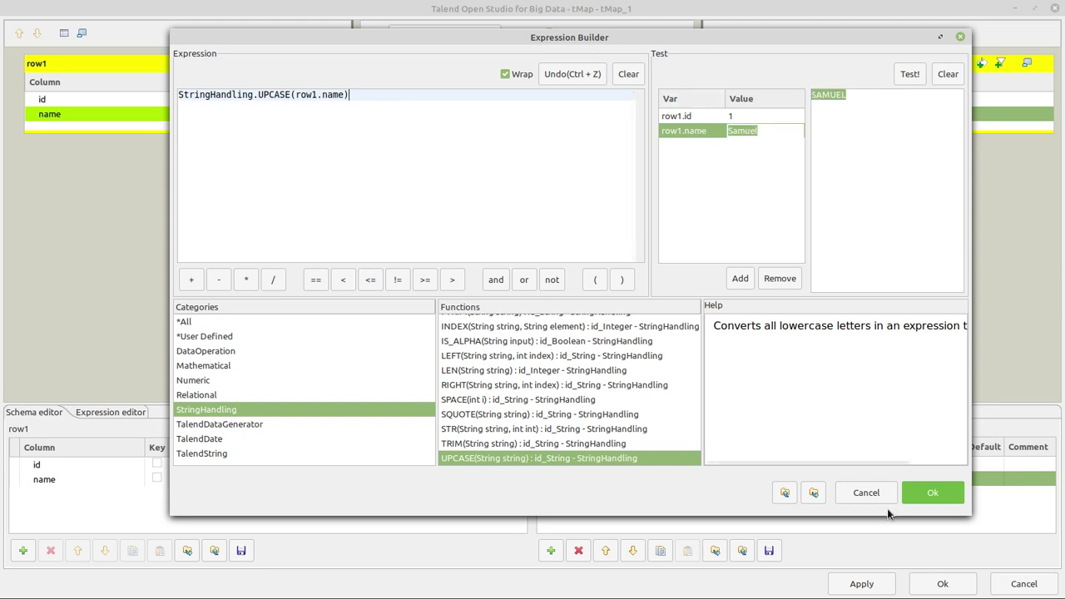
Accept the expression for the name column and confirm the tMap_1 mapping to return to the job design.
left_click(935, 495)
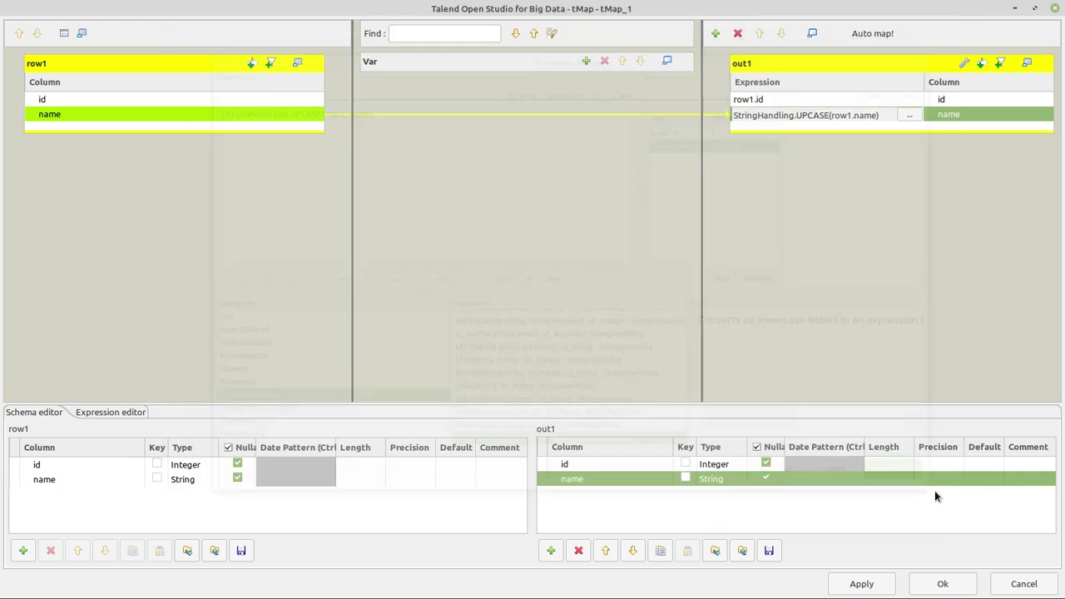
left_click(967, 120)
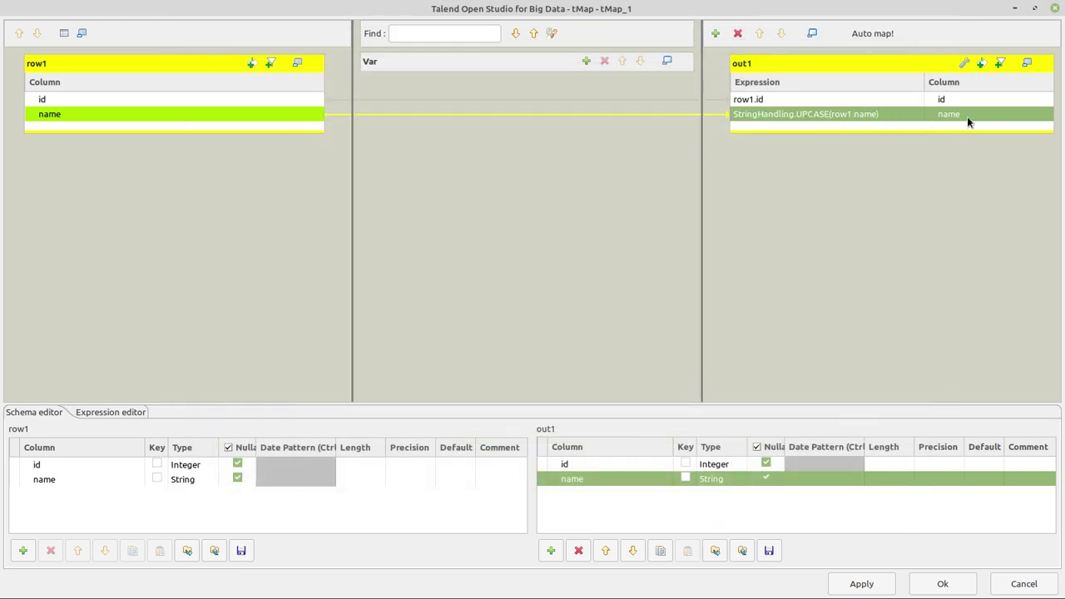
left_click(942, 585)
left_click(941, 585)
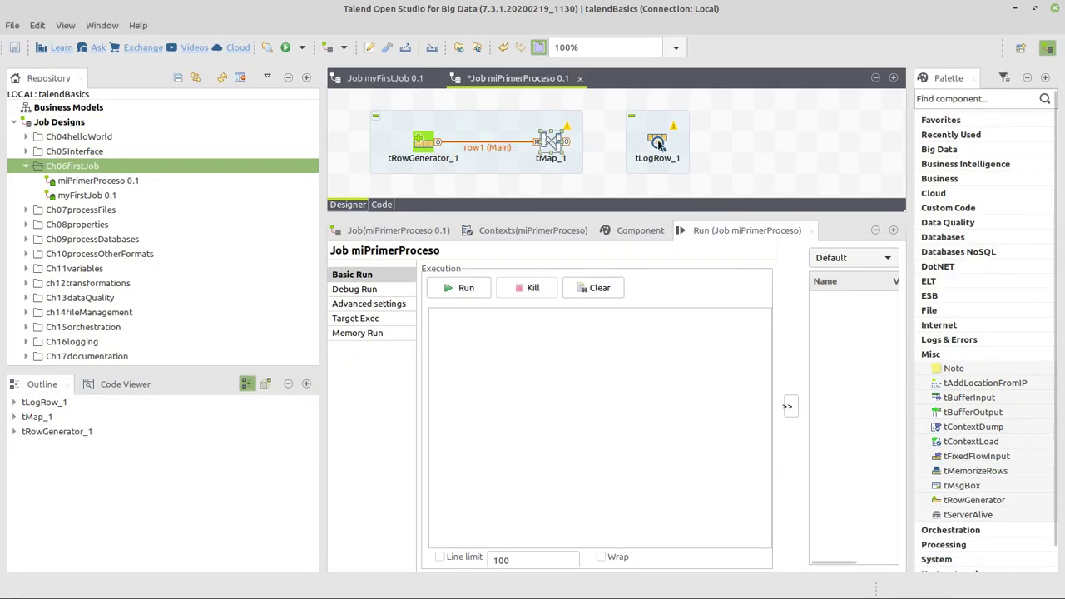
Move tLogRow_1 slightly away from tMap_1 and connect tMap_1 to it with the out1 row.
left_click_drag(657, 140, 678, 141)
right_click(553, 145)
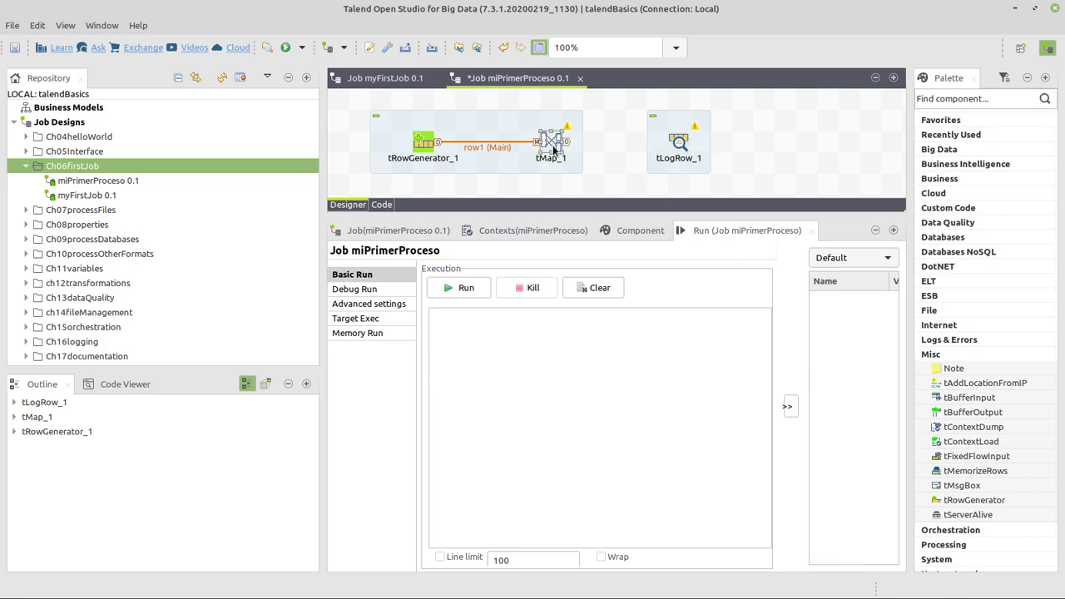
mouse_move(601, 157)
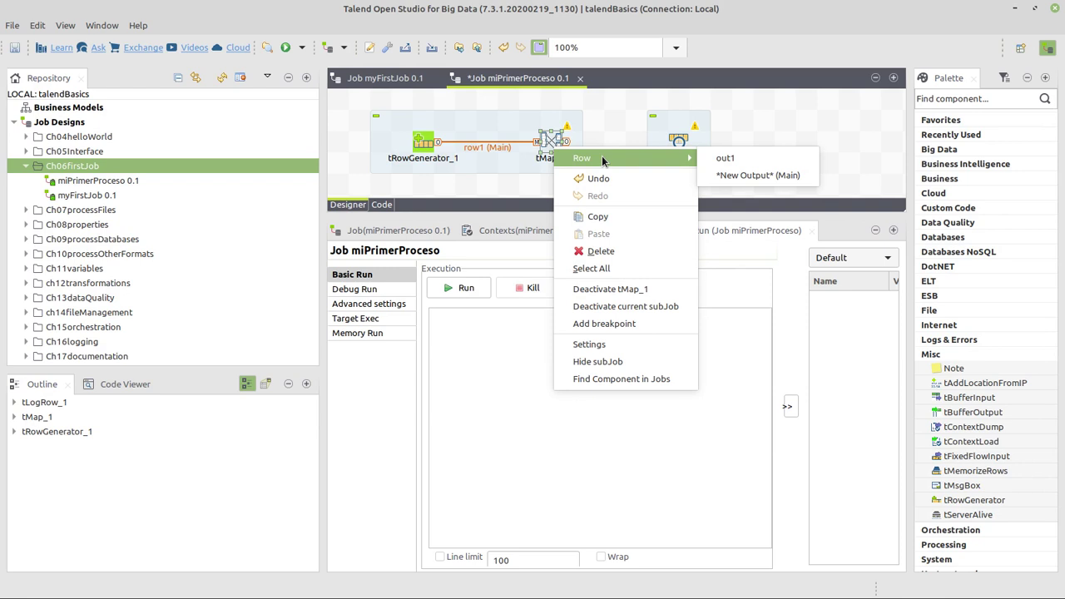
left_click(725, 160)
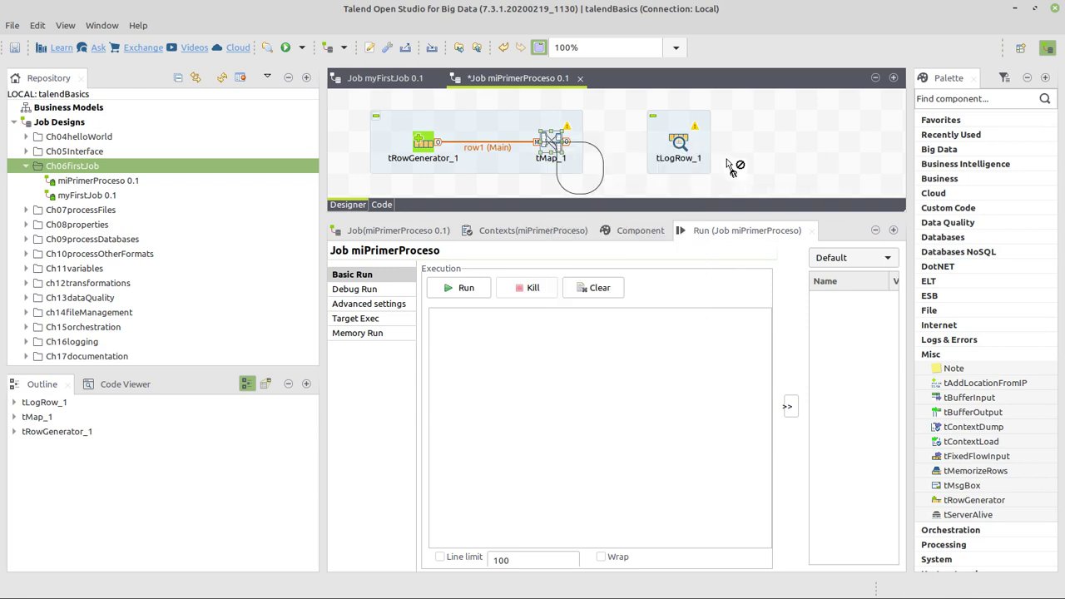
left_click(682, 156)
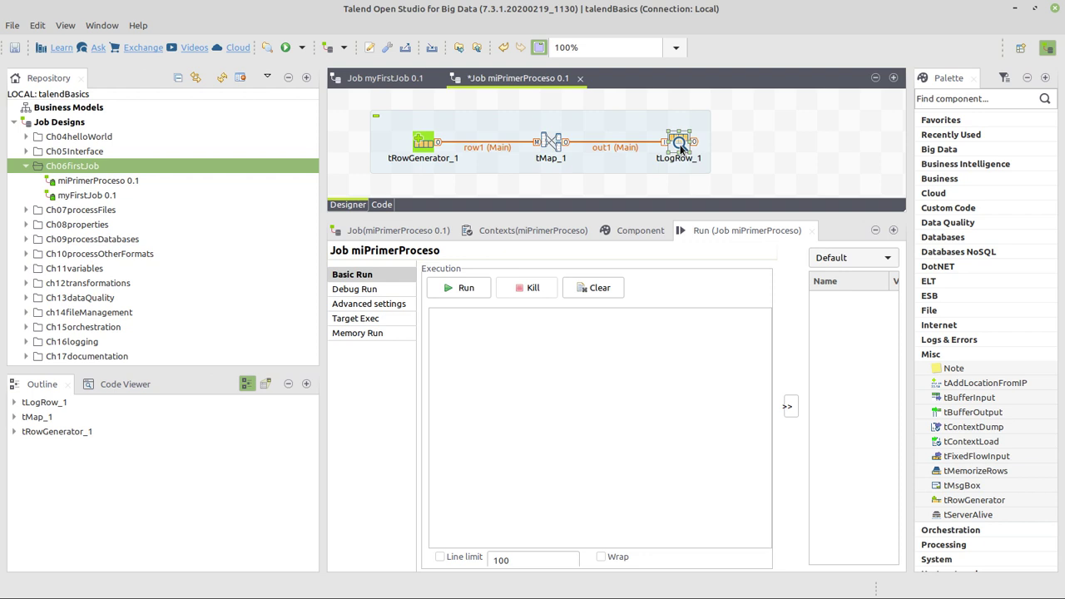
Set tLogRow_1's mode to Table (print values in cells of a table) and save the job.
left_click(638, 232)
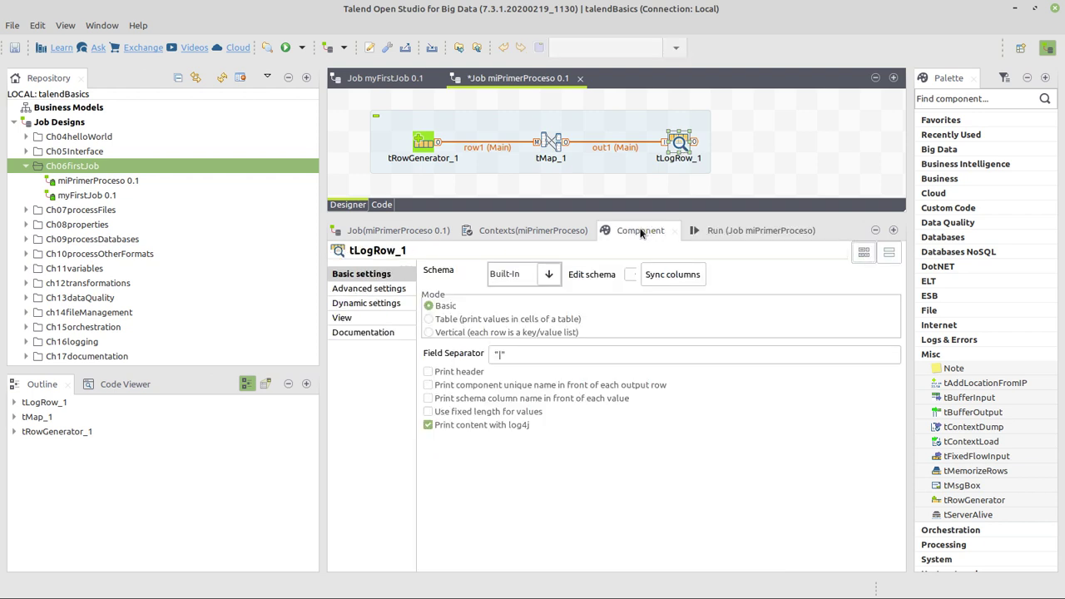
left_click(429, 320)
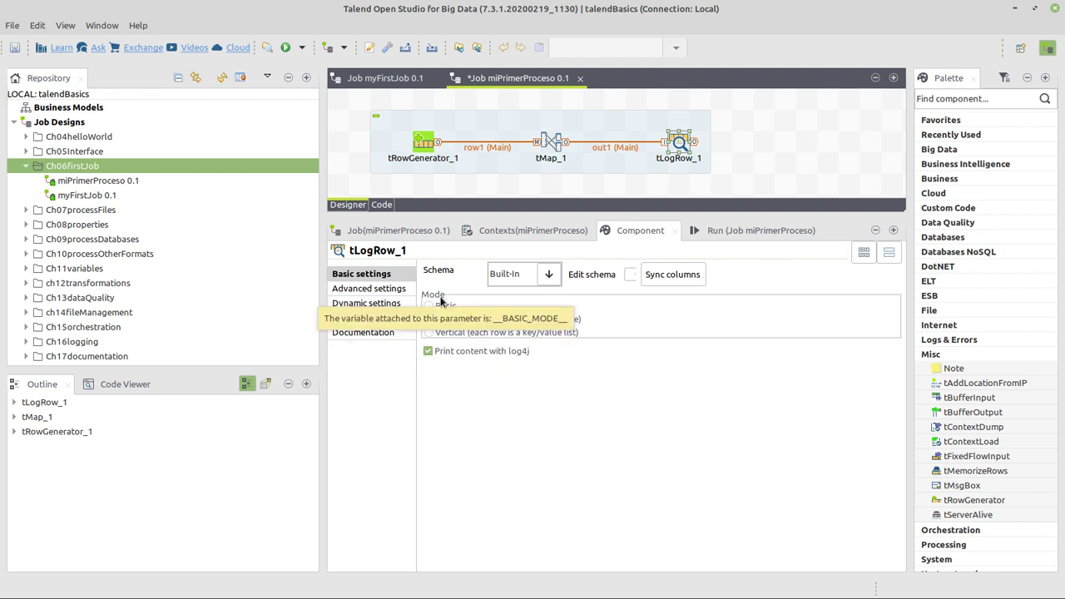
left_click(750, 232)
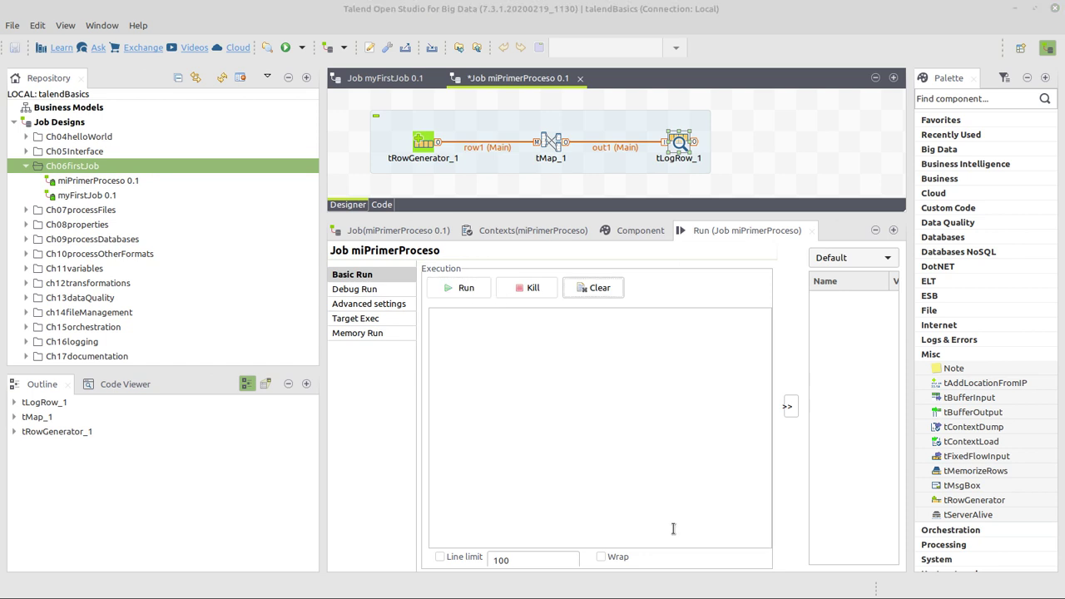
key("ctrl+s")
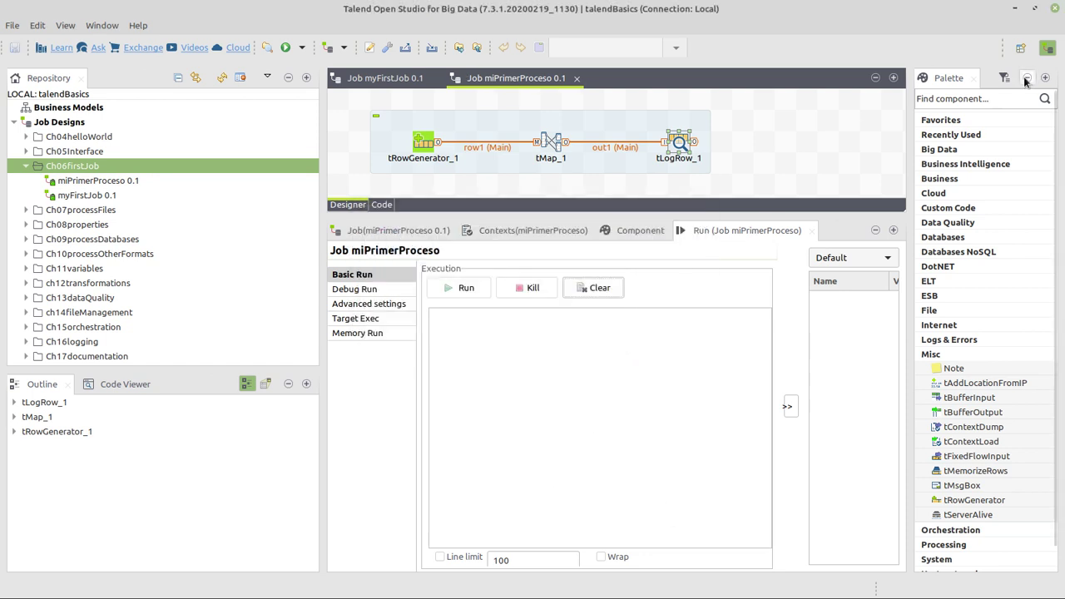
Run miPrimerProceso, minimize the Palette and Outline views, and examine the printed id and name table from its beginning.
left_click(1025, 80)
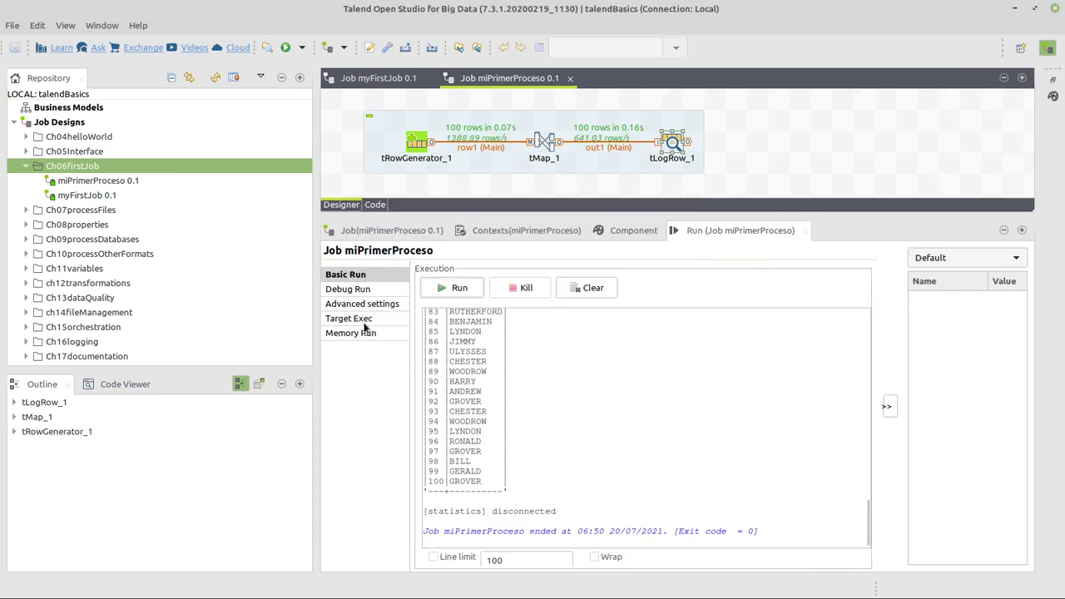
left_click(281, 384)
scroll(604, 443, "up", 20)
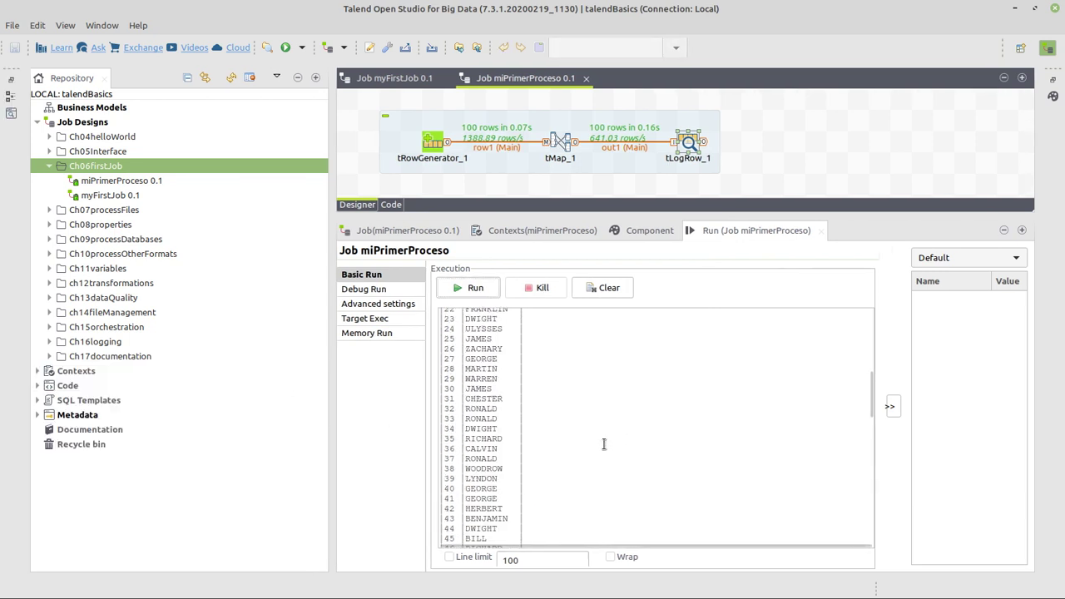
scroll(604, 444, "up", 2)
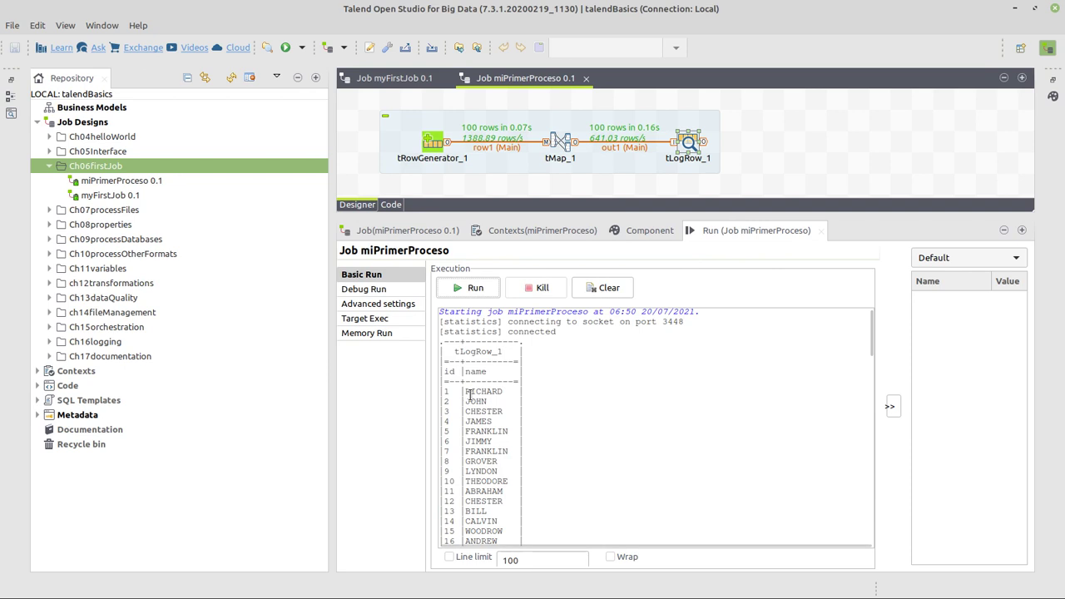
Duplicate tLogRow_1, place the copy beneath the row1 connection, and select that connection.
left_click(684, 160)
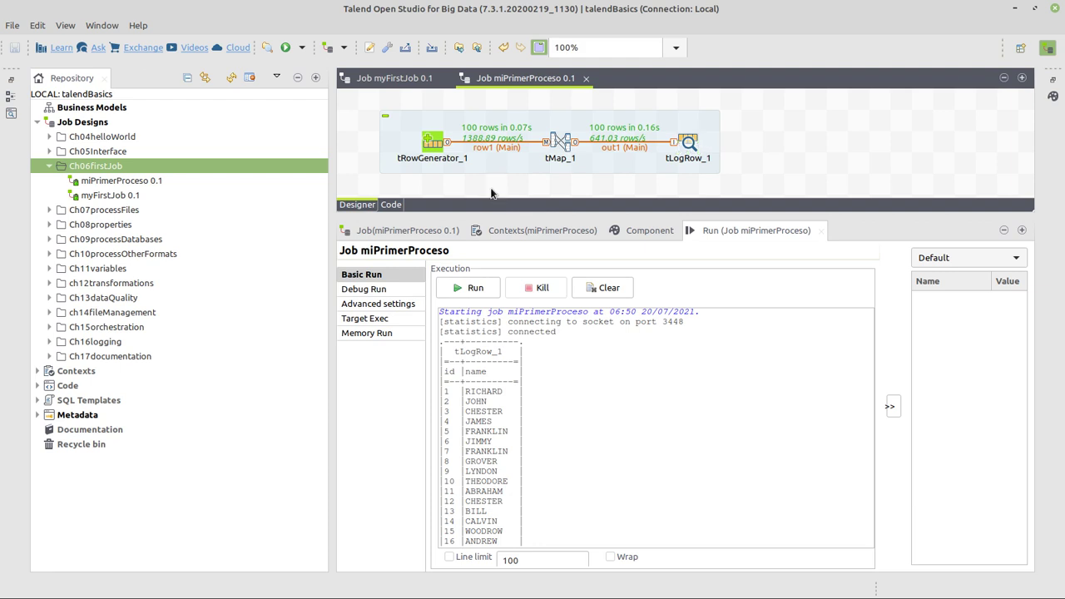
key("ctrl+v")
left_click_drag(573, 171, 489, 190)
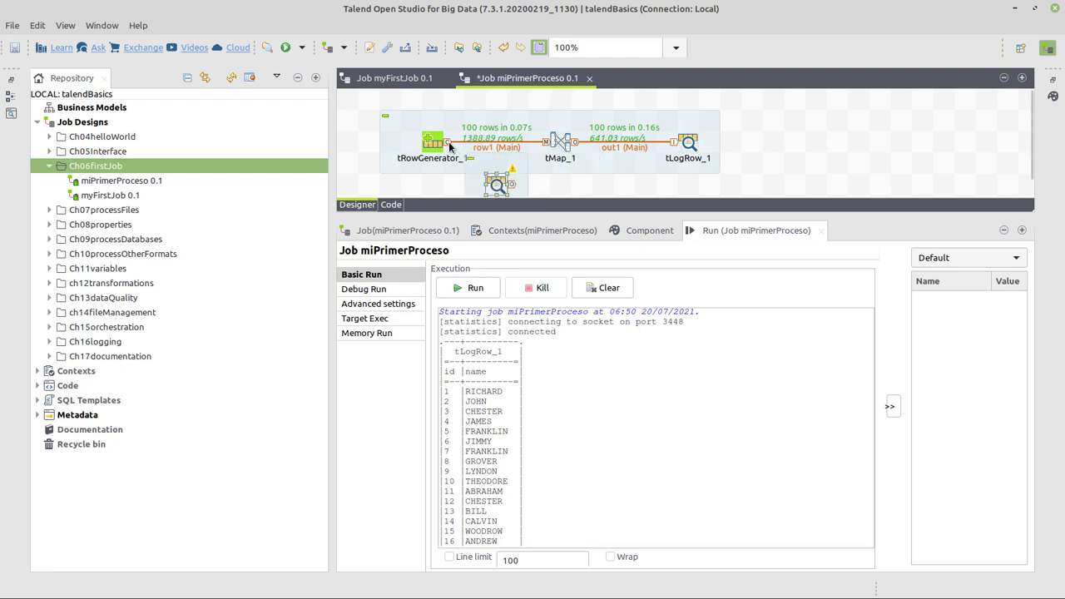
left_click(450, 145)
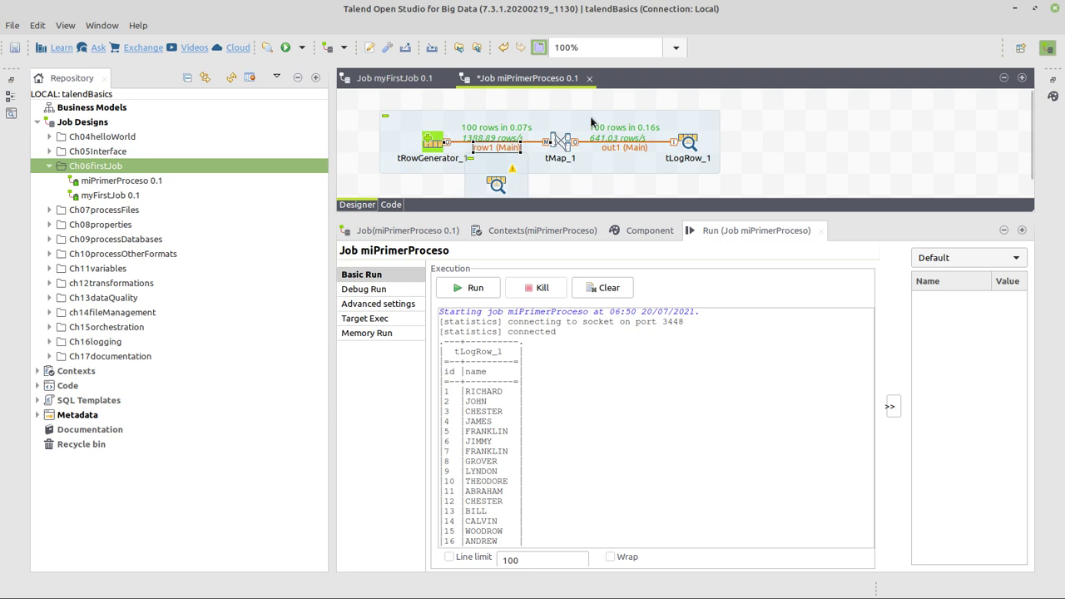